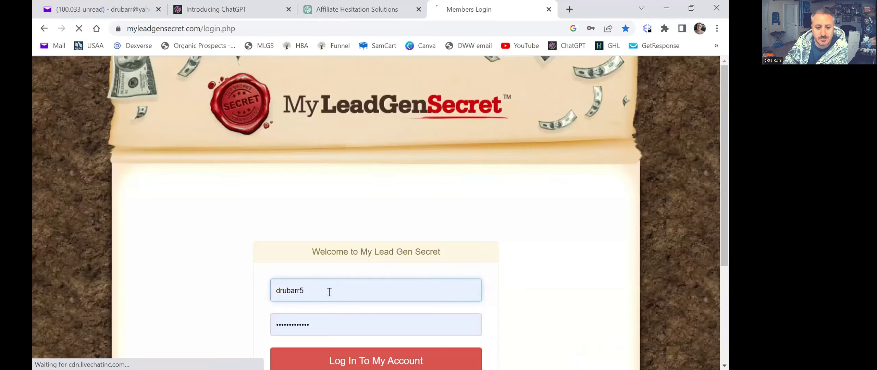
# - Log in to My Lead Gen Secret with a different saved username and password
pyautogui.doubleClick(298, 288)
pyautogui.click(323, 287)
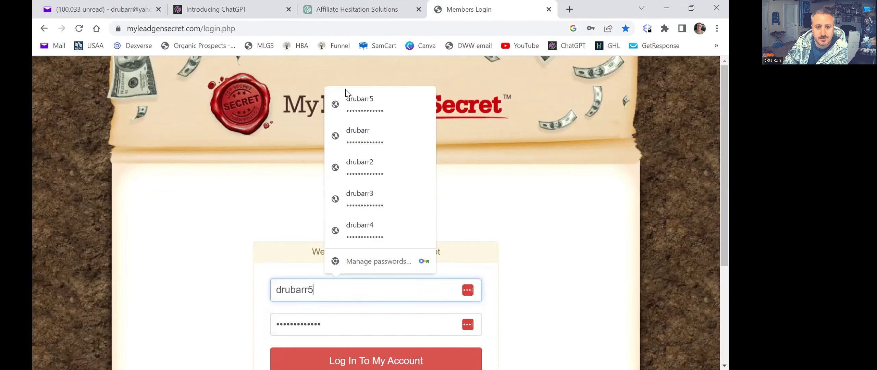
pyautogui.click(363, 149)
pyautogui.press('Return')
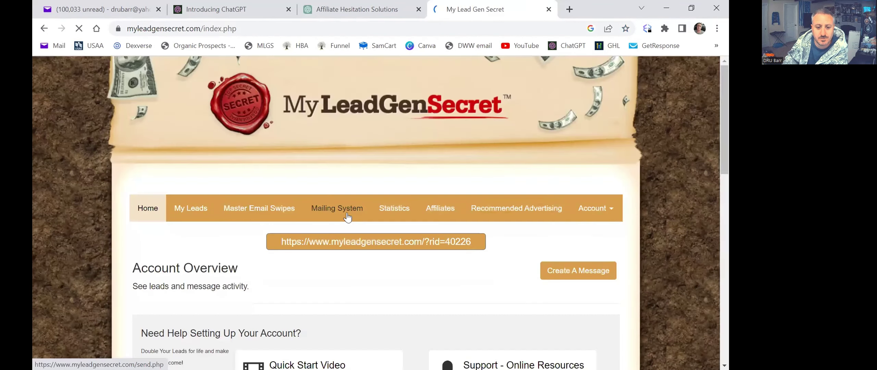
# - Open the mailing system and select all available lead dates for the mailing
pyautogui.click(348, 212)
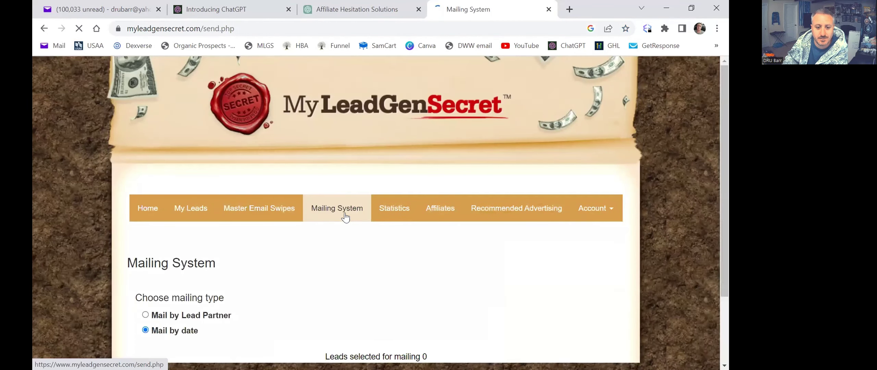
pyautogui.scroll(-5, 357, 233)
pyautogui.click(247, 219)
pyautogui.scroll(-8, 376, 227)
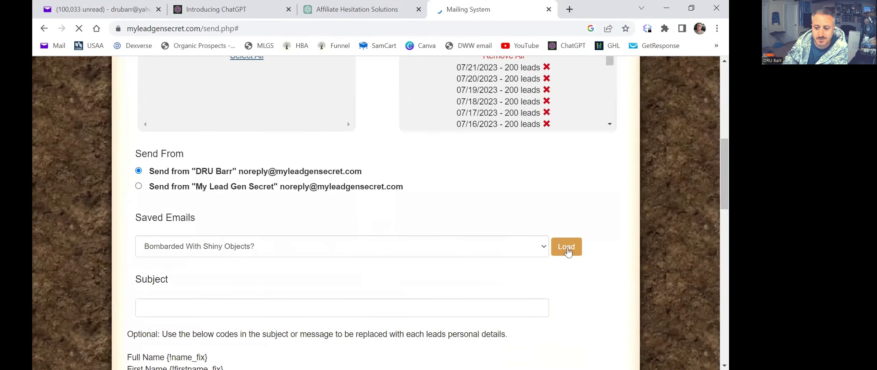
# - Try to load the selected saved email, then enter the subject "Financial FREEDOM. Where do you start?" and check the message body
pyautogui.click(566, 251)
pyautogui.tripleClick(321, 309)
pyautogui.write('Financial FREEDOM: Where do you start?')
pyautogui.scroll(-10, 240, 274)
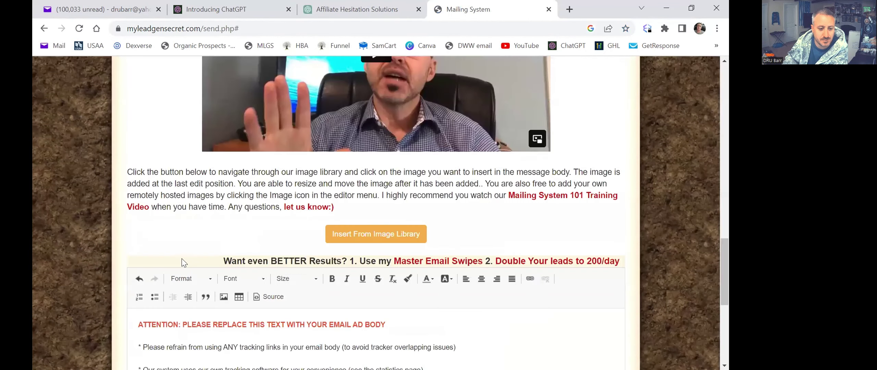
pyautogui.scroll(-3, 175, 248)
pyautogui.scroll(10, 435, 231)
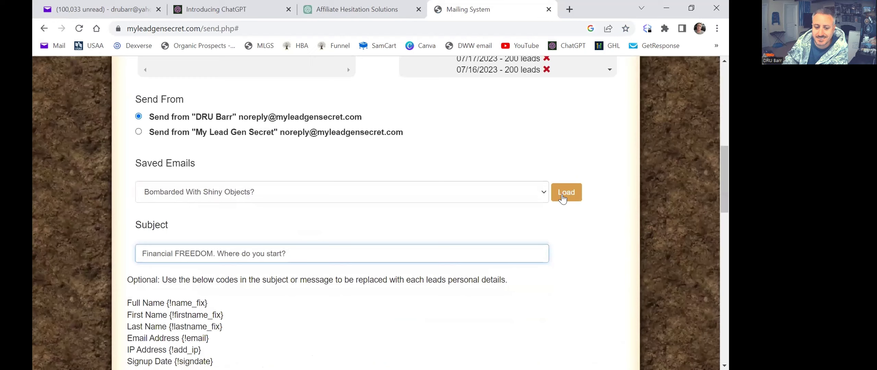
# - Load the saved email "Bombarded With Shiny Objects?" and replace its subject with "Financial FREEDOM. Where do you start?"
pyautogui.click(561, 194)
pyautogui.scroll(-8, 548, 250)
pyautogui.scroll(7, 548, 250)
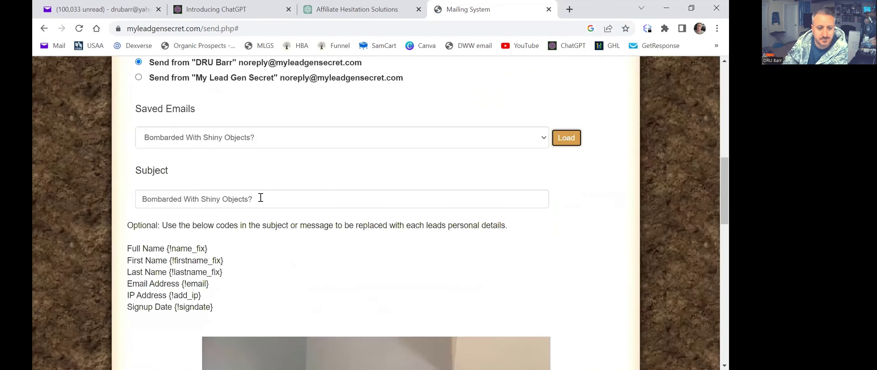
pyautogui.tripleClick(261, 199)
pyautogui.write('Financial FREEDOM. Where do you start?')
# - Replace the email body text below the first-name greeting with the copied message about getting started
pyautogui.scroll(-10, 617, 233)
pyautogui.scroll(-7, 377, 213)
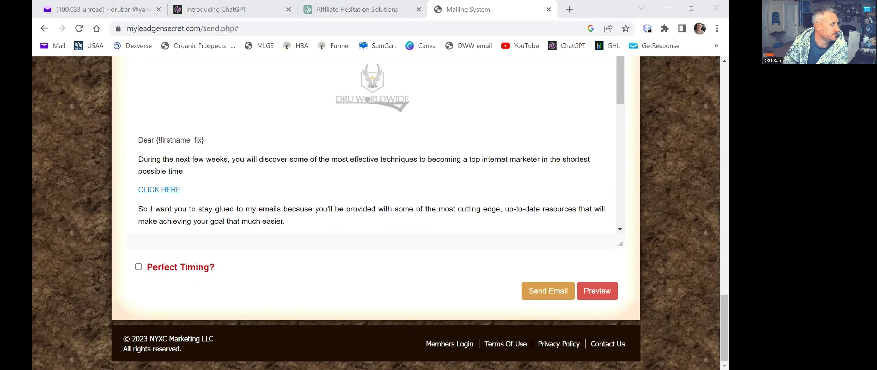
pyautogui.scroll(-2, 138, 113)
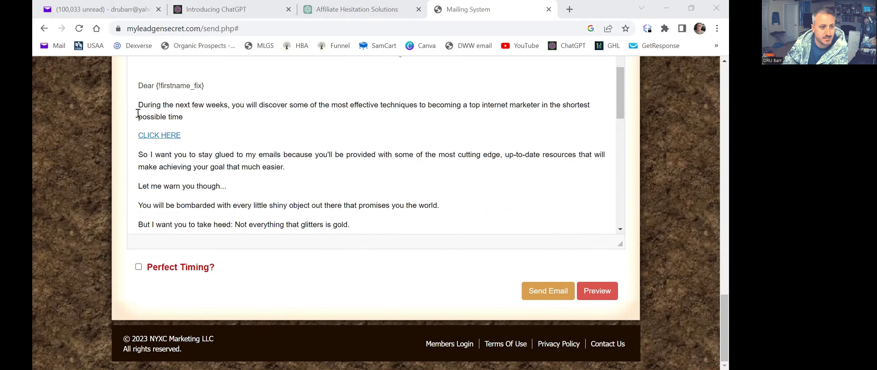
pyautogui.moveTo(137, 106); pyautogui.dragTo(262, 105)
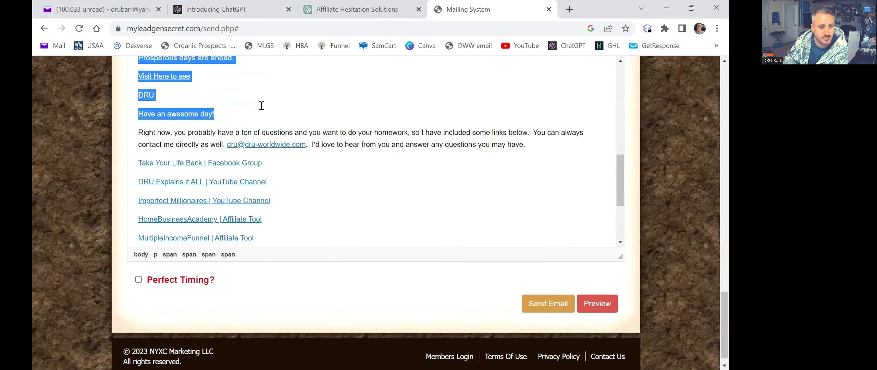
pyautogui.keyDown('shift'); pyautogui.click(264, 74); pyautogui.keyUp('shift')
pyautogui.hotkey('ctrl', 'v')
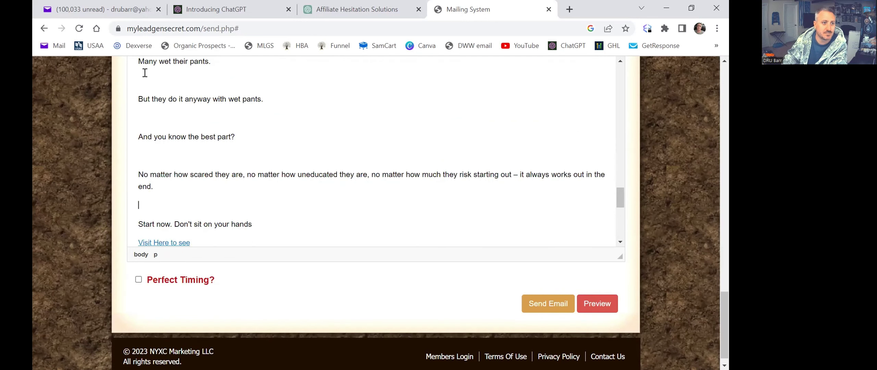
# - Remove the blank lines between "Maybe even how to do it." and "Well, let me just tell you" in the repeated lower copy
pyautogui.scroll(7, 145, 73)
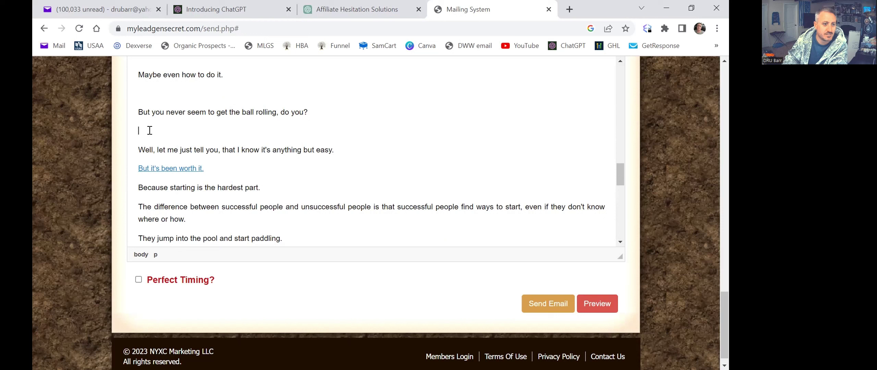
pyautogui.press('Delete')
pyautogui.click(145, 93)
pyautogui.press('Delete')
pyautogui.scroll(3, 145, 102)
# - Remove the blank lines between "It's not to say they aren't scared." and "No matter how scared they are" in the upper copy
pyautogui.click(141, 125)
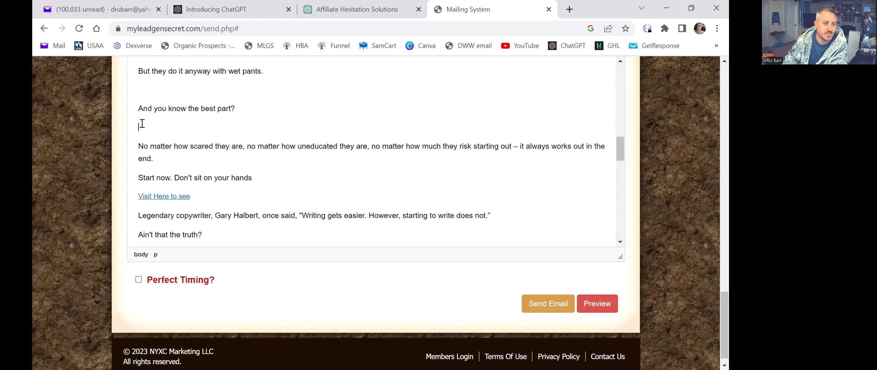
pyautogui.press('Delete')
pyautogui.scroll(2, 147, 154)
pyautogui.click(146, 159)
pyautogui.press('Delete')
pyautogui.scroll(1, 147, 158)
pyautogui.click(146, 158)
pyautogui.press('Delete')
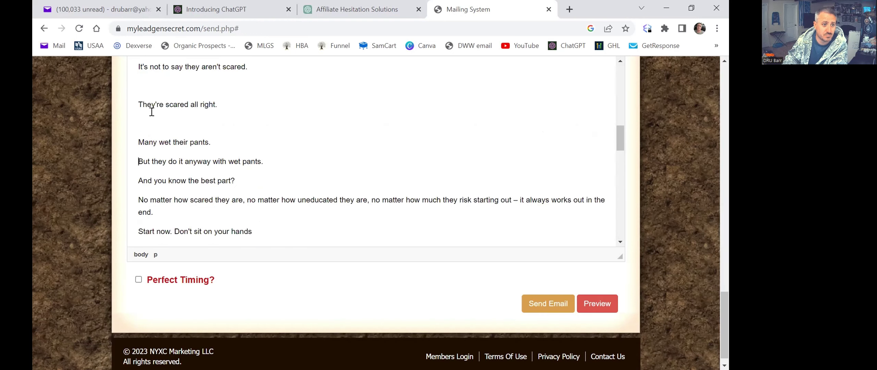
pyautogui.click(144, 118)
pyautogui.press('Delete')
pyautogui.press('Up')
pyautogui.press('BackSpace')
# - Remove the blank lines around the paragraphs "The difference between successful people" and "They jump into the pool and start paddling."
pyautogui.scroll(4, 143, 165)
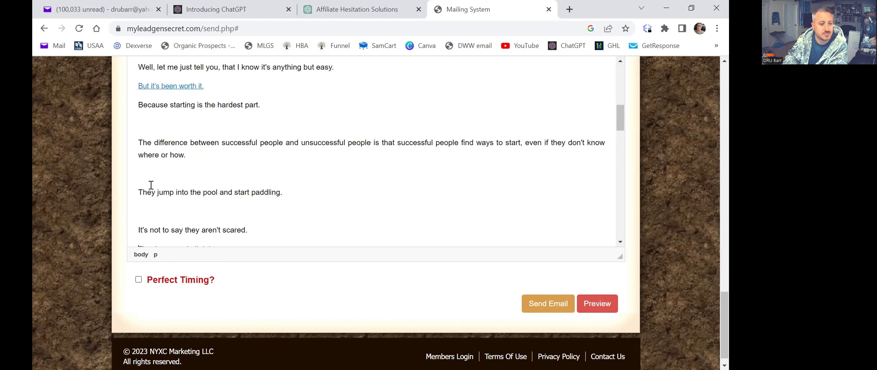
pyautogui.scroll(1, 150, 184)
pyautogui.click(150, 154)
pyautogui.press('Delete')
pyautogui.scroll(2, 146, 170)
pyautogui.press('BackSpace')
# - Remove the blank lines between "You probably know what you need to do." and "But you never seem to get the ball rolling, do you?"
pyautogui.click(149, 119)
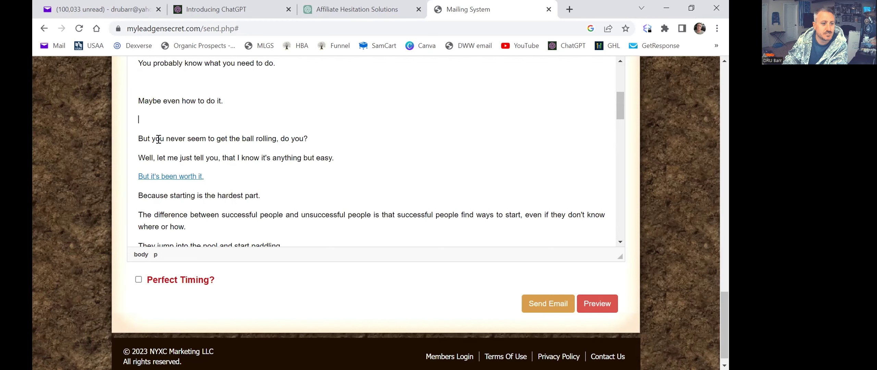
pyautogui.press('BackSpace')
pyautogui.scroll(3, 158, 139)
pyautogui.click(143, 185)
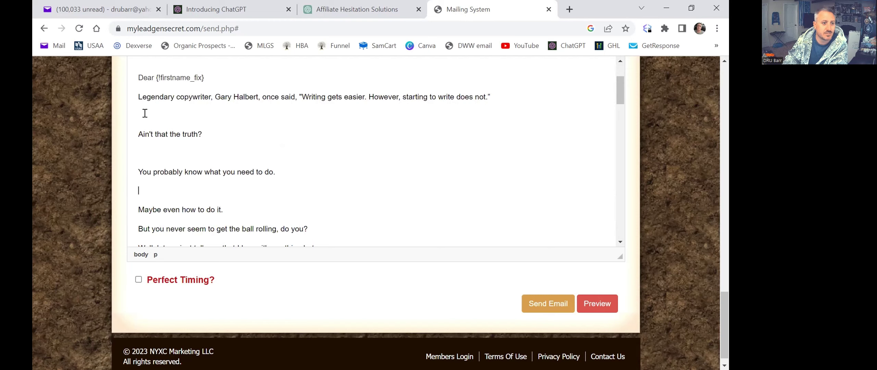
pyautogui.press('BackSpace')
# - Enable Perfect Timing for the finished message and send the email
pyautogui.scroll(-10, 130, 240)
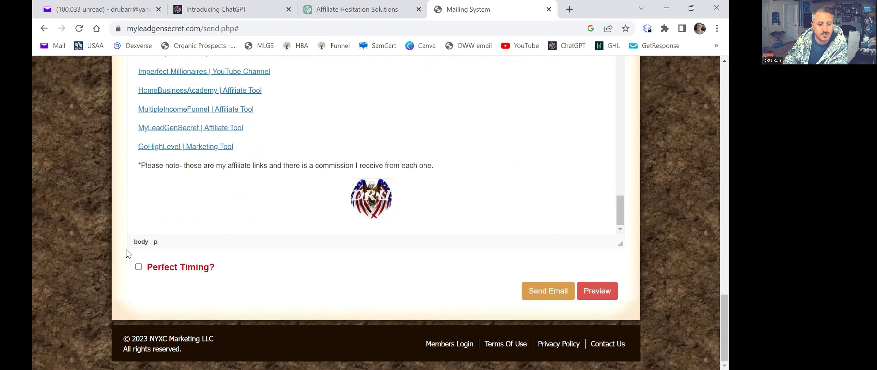
pyautogui.click(546, 292)
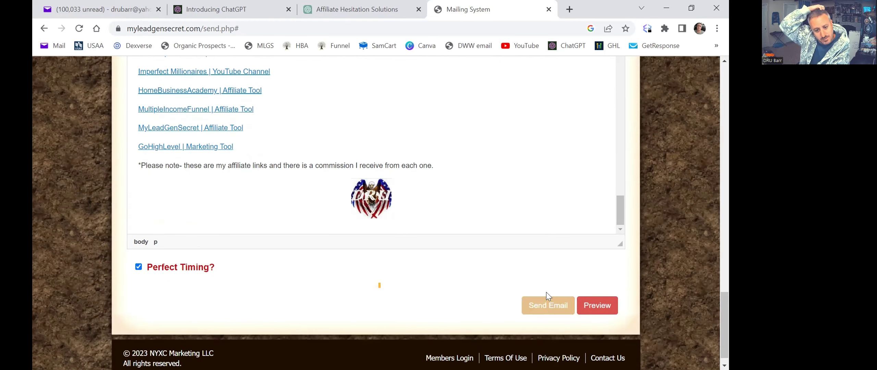
# - Log out of the account in a duplicate of the mailing tab and open the members login page
pyautogui.rightClick(489, 12)
pyautogui.click(505, 87)
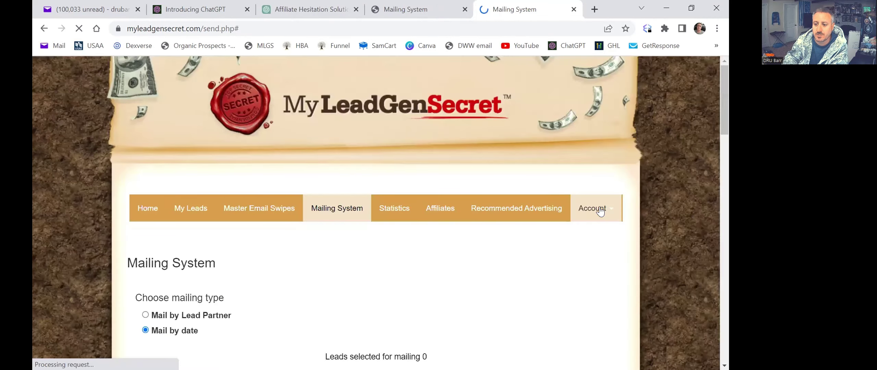
pyautogui.click(595, 210)
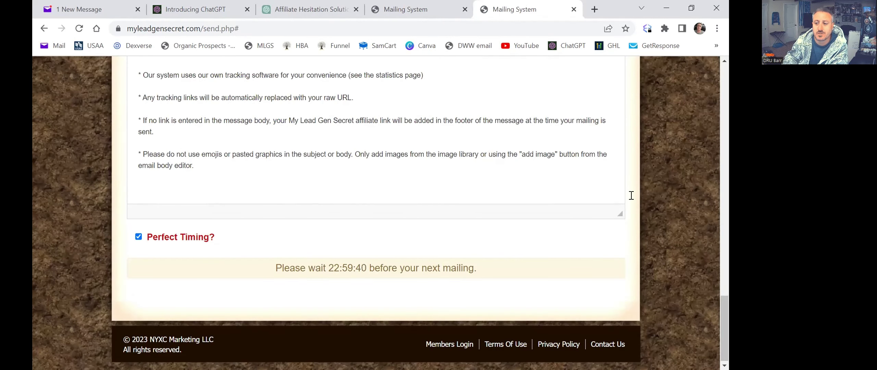
pyautogui.scroll(15, 651, 259)
pyautogui.click(618, 264)
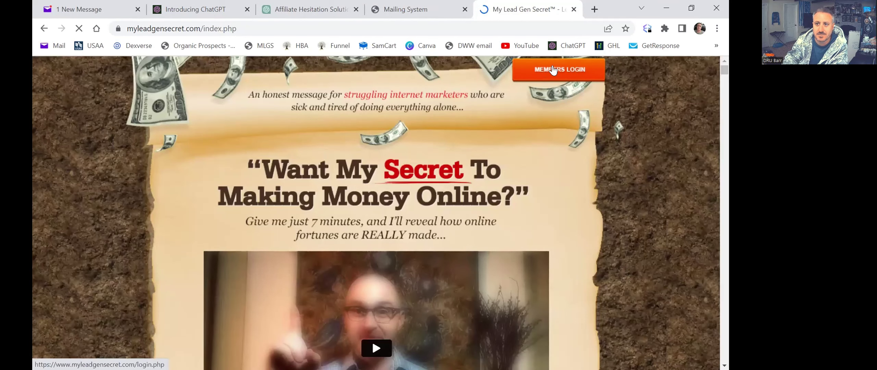
pyautogui.click(552, 70)
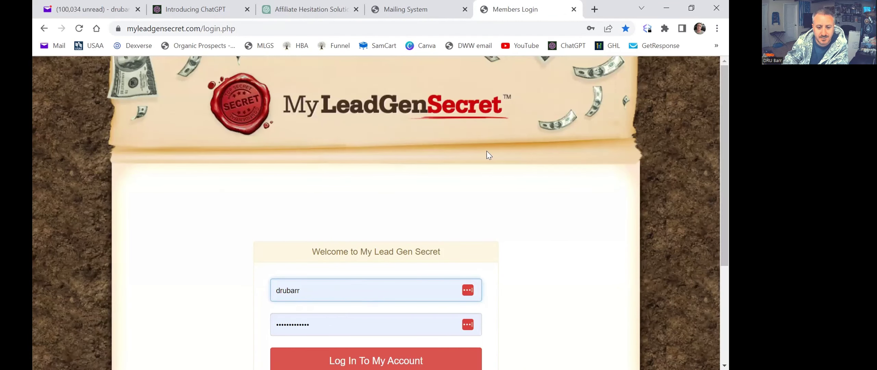
# - Log in to the next account with the prefilled credentials and open its mailing system
pyautogui.scroll(-4, 343, 257)
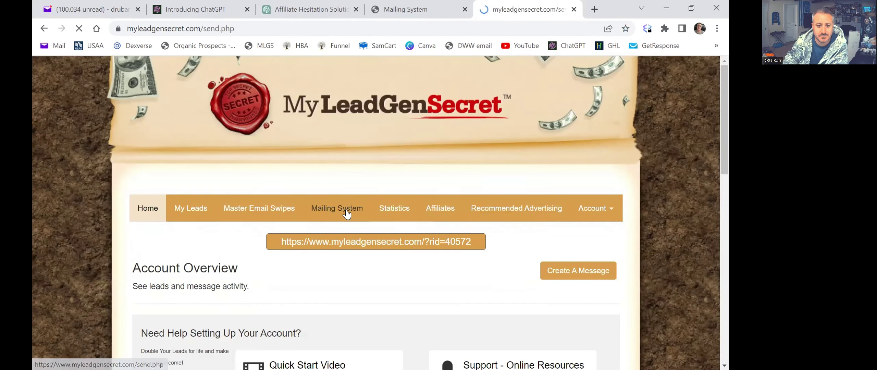
pyautogui.scroll(-10, 249, 203)
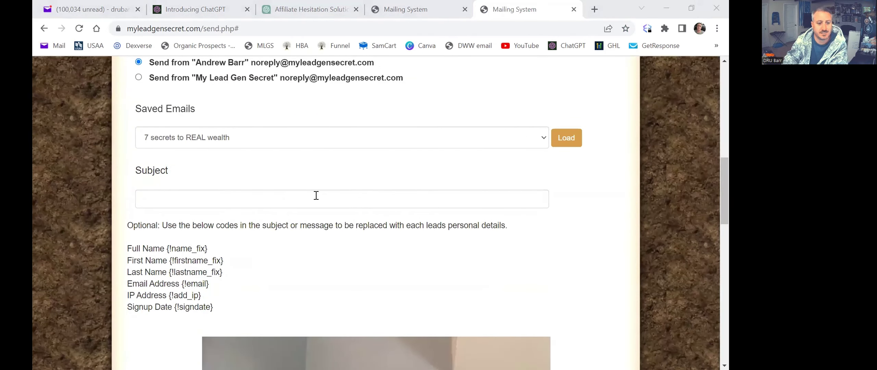
# - Replace the message body's HTML source with the copied email source
pyautogui.scroll(-10, 316, 195)
pyautogui.click(260, 315)
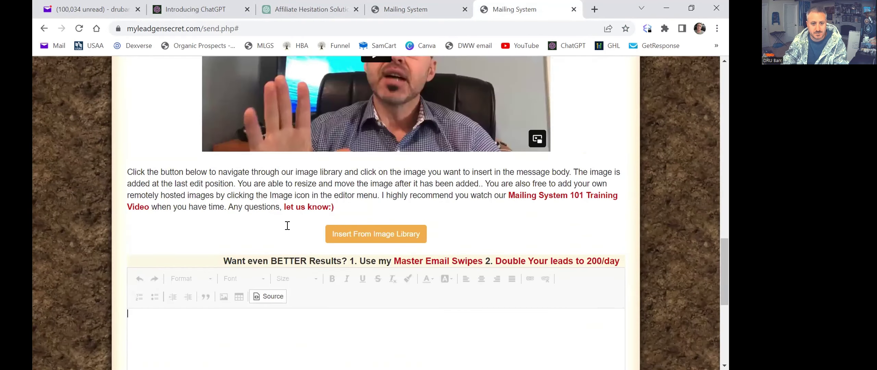
pyautogui.hotkey('ctrl', 'v')
# - Turn on Perfect Timing and send this account's email
pyautogui.scroll(-6, 290, 227)
pyautogui.click(139, 267)
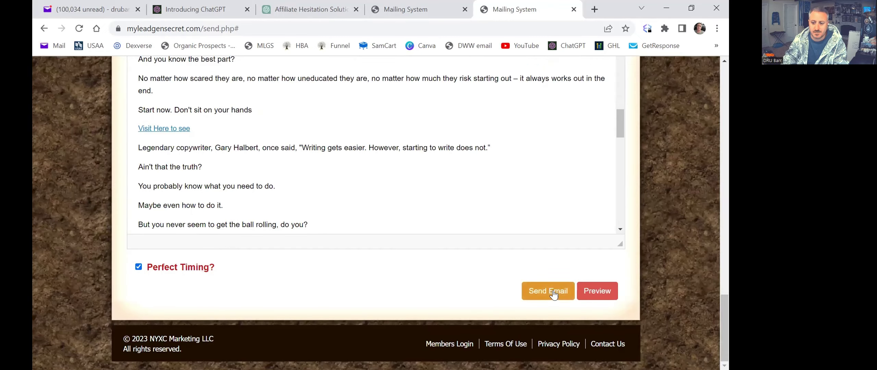
pyautogui.click(548, 305)
# - Switch accounts by logging out and logging back in with another saved username and password
pyautogui.scroll(-1, 678, 229)
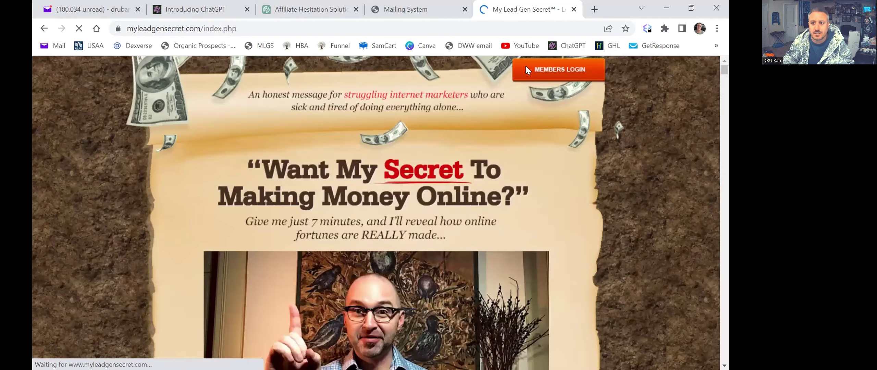
pyautogui.click(515, 83)
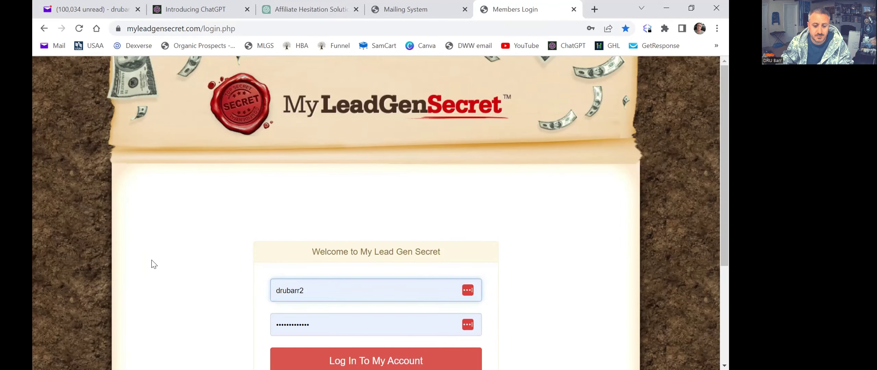
pyautogui.scroll(-4, 151, 262)
pyautogui.click(315, 141)
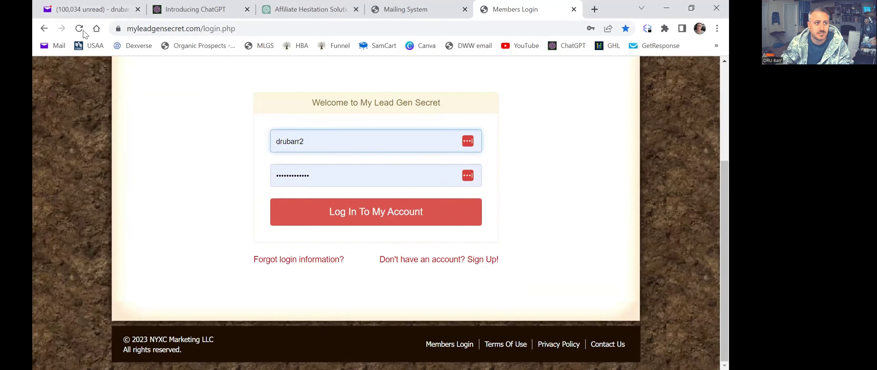
pyautogui.click(321, 141)
pyautogui.click(331, 236)
pyautogui.click(321, 209)
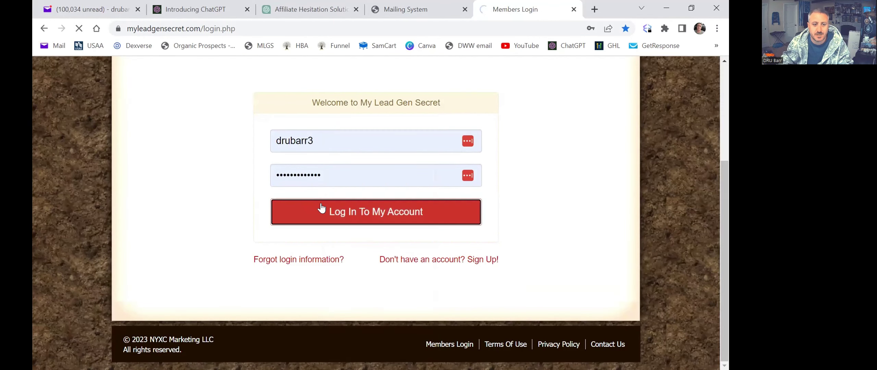
# - Open this account's mailing system and select all lead dates for mailing
pyautogui.scroll(-3, 358, 160)
pyautogui.scroll(3, 359, 161)
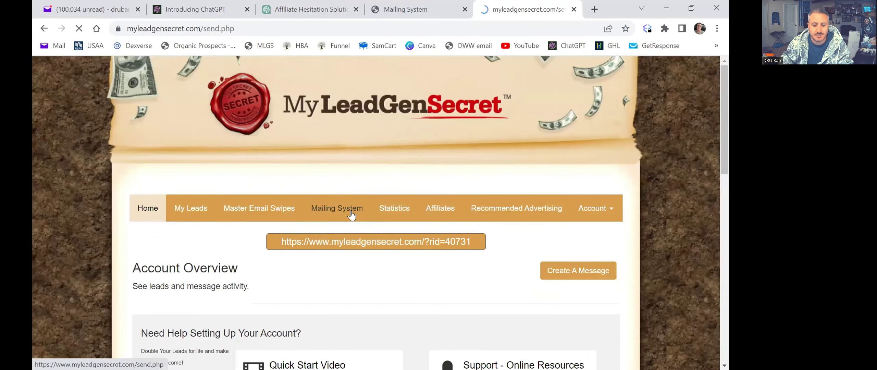
pyautogui.click(333, 208)
pyautogui.scroll(-5, 329, 252)
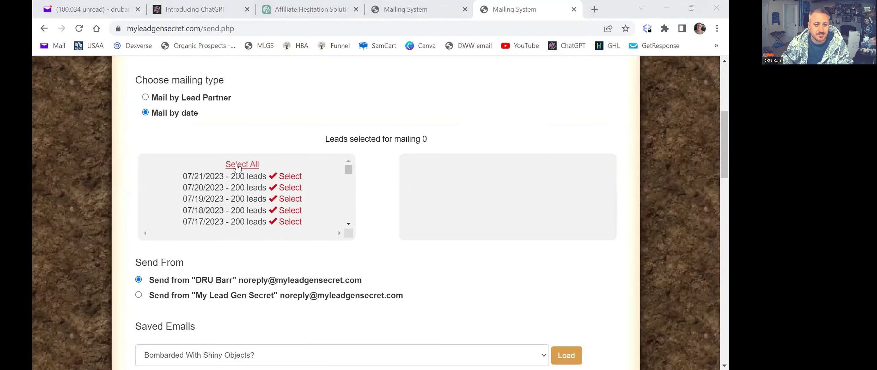
pyautogui.click(254, 163)
# - Paste "Financial FREEDOM. Where do you start?" as the email subject and go to the message body editor
pyautogui.scroll(-8, 221, 243)
pyautogui.rightClick(243, 250)
pyautogui.click(302, 146)
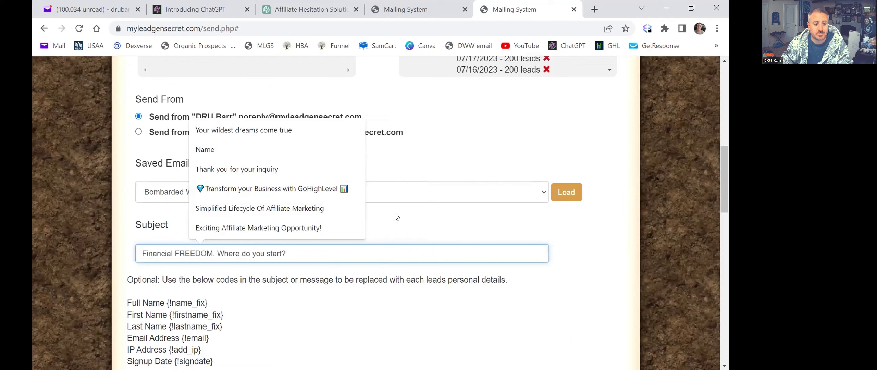
pyautogui.scroll(-10, 391, 251)
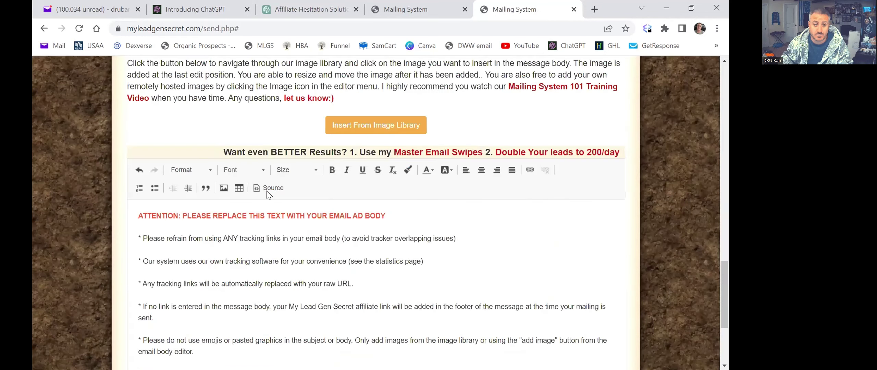
# - Replace the placeholder message body with the email's HTML source copied from the other mailing page
pyautogui.click(270, 188)
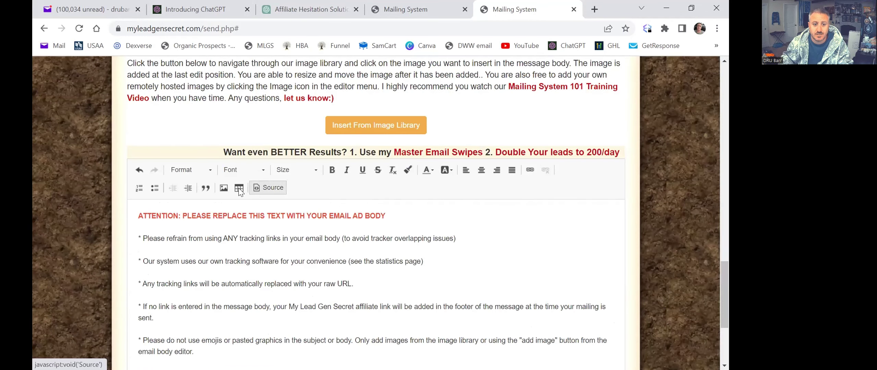
pyautogui.click(272, 189)
pyautogui.click(411, 10)
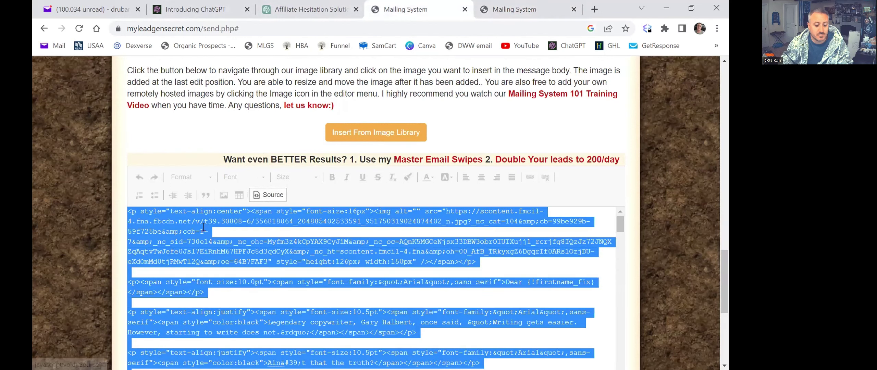
pyautogui.hotkey('ctrl', 'Tab')
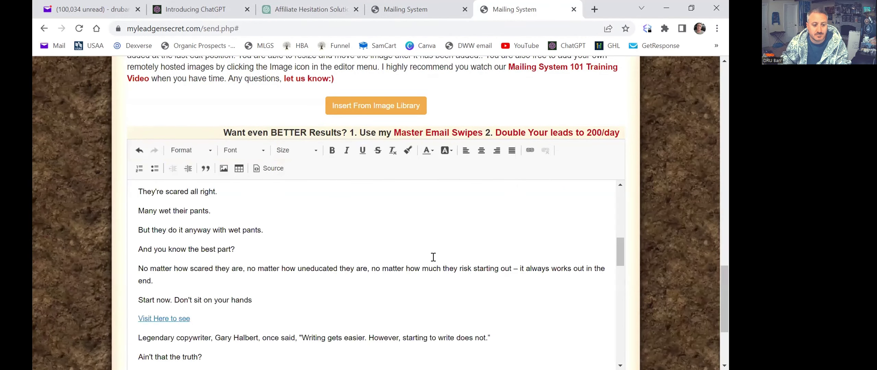
# - Turn on Perfect Timing and send the email to this account's selected leads
pyautogui.scroll(-8, 433, 256)
pyautogui.scroll(-2, 657, 254)
pyautogui.scroll(-2, 657, 253)
pyautogui.click(138, 267)
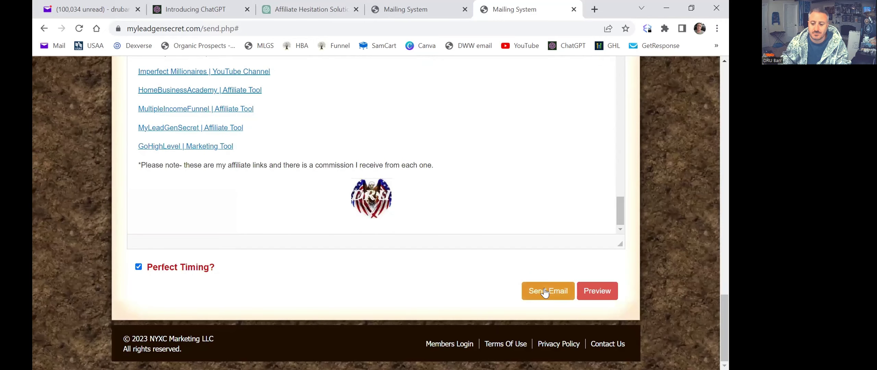
pyautogui.click(548, 290)
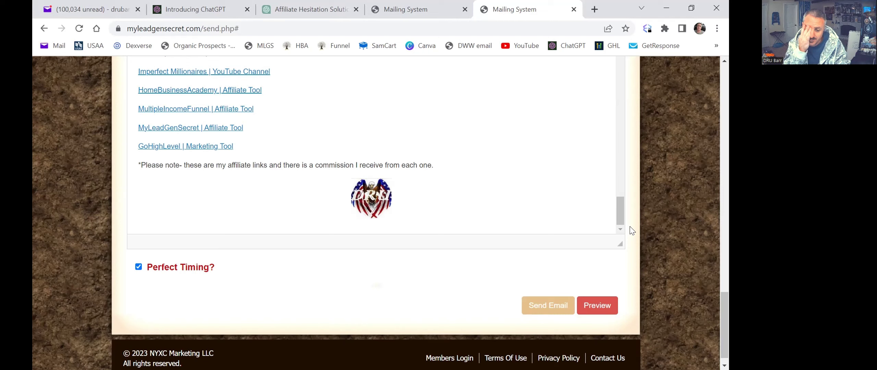
# - Log out of this account and log back in with another saved username and password
pyautogui.scroll(15, 637, 219)
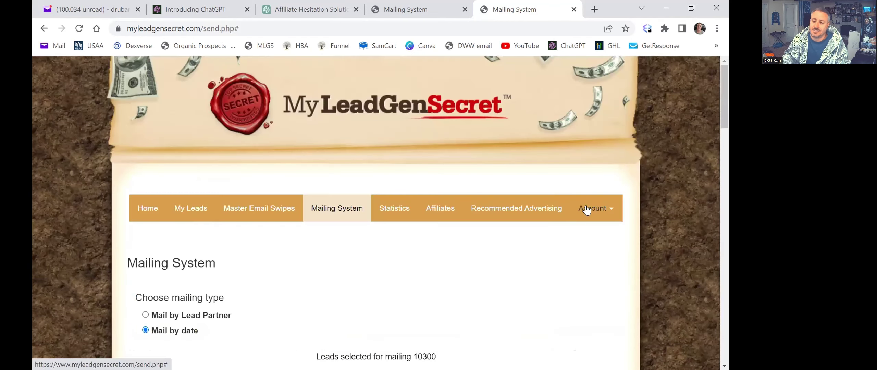
pyautogui.click(586, 210)
pyautogui.click(613, 264)
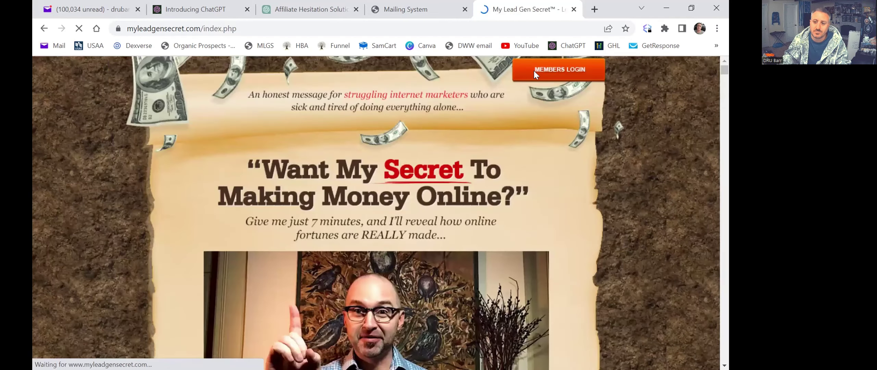
pyautogui.click(545, 73)
pyautogui.click(335, 288)
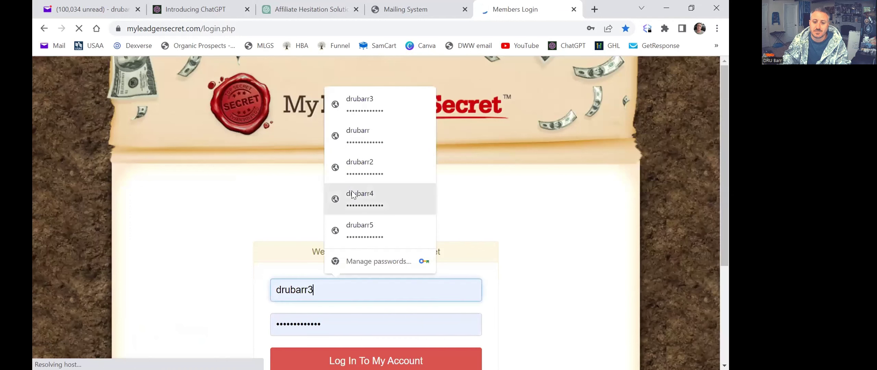
pyautogui.click(378, 198)
pyautogui.press('Return')
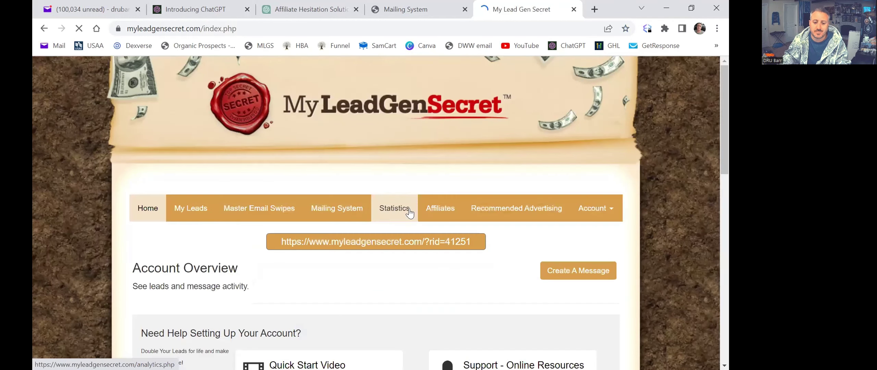
# - Open the mailing system for this account and select all lead dates for mailing
pyautogui.click(340, 207)
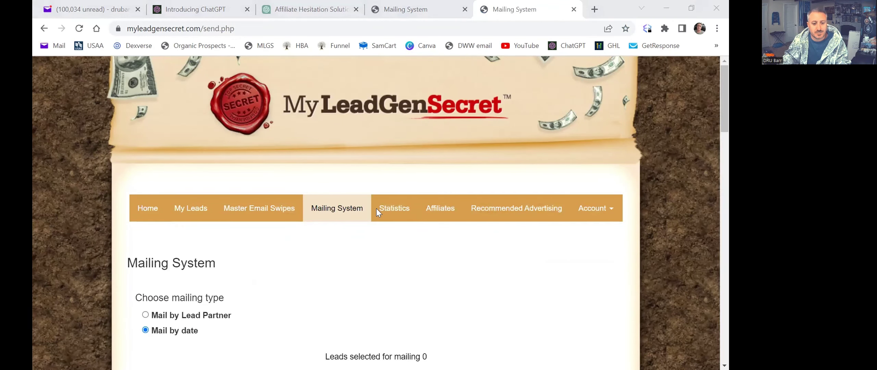
pyautogui.scroll(-8, 376, 209)
pyautogui.click(244, 111)
pyautogui.scroll(-3, 229, 293)
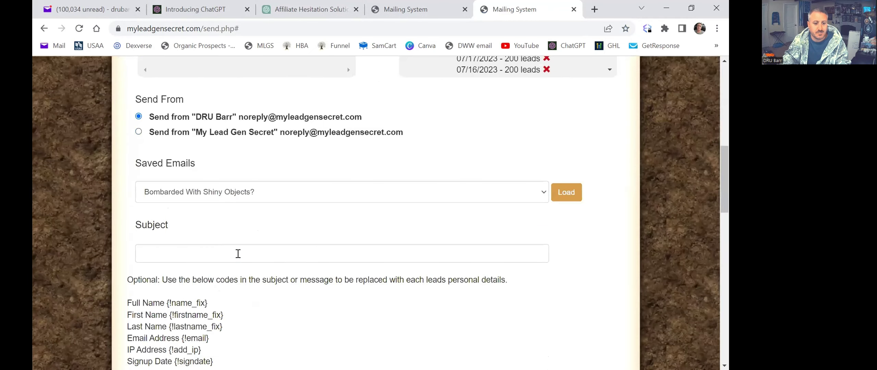
# - Paste "Financial FREEDOM. Where do you start?" as the email subject and clear the placeholder text from the message body
pyautogui.click(237, 253)
pyautogui.write('Financial FREEDOM. Where do you start?')
pyautogui.scroll(-9, 254, 240)
pyautogui.click(273, 244)
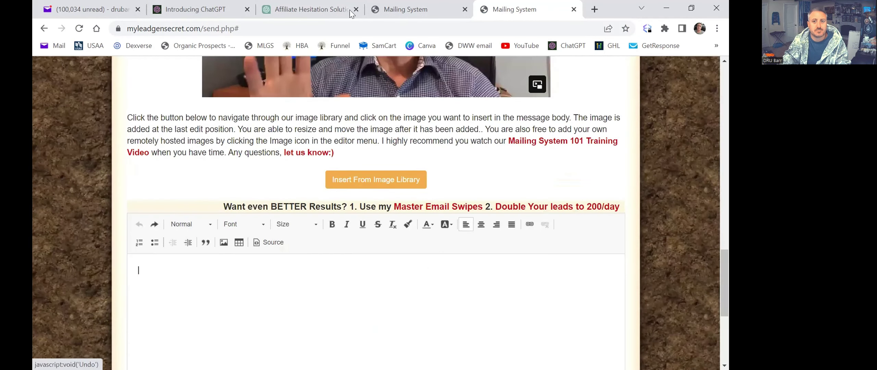
# - Try to copy the email's HTML source from the other mailing page and go back one page to restore the source
pyautogui.click(405, 10)
pyautogui.rightClick(181, 244)
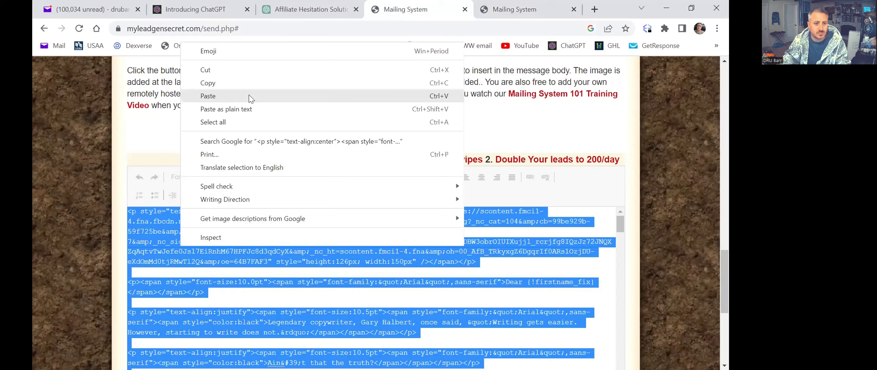
pyautogui.click(208, 96)
pyautogui.click(44, 29)
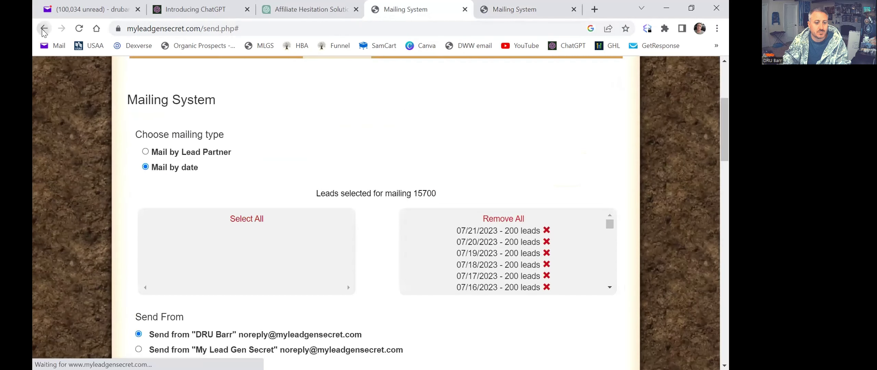
pyautogui.scroll(-5, 274, 233)
pyautogui.scroll(-8, 274, 240)
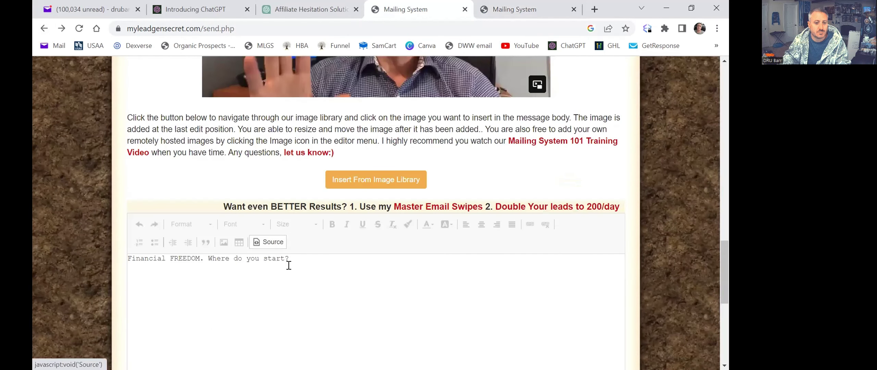
pyautogui.click(513, 9)
pyautogui.click(405, 10)
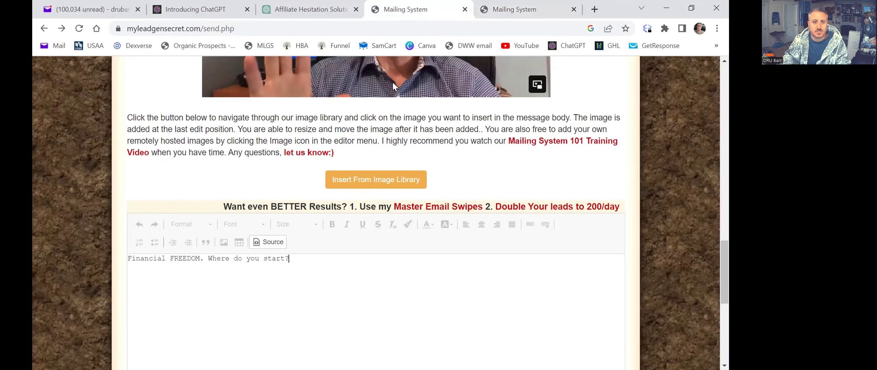
# - Load the saved email "Bombarded With Shiny Objects?" and open the list of saved emails
pyautogui.scroll(5, 312, 281)
pyautogui.scroll(4, 362, 261)
pyautogui.click(566, 247)
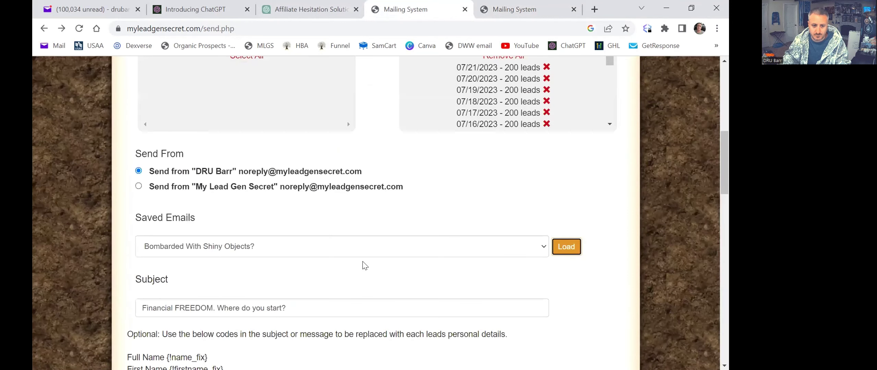
pyautogui.click(531, 251)
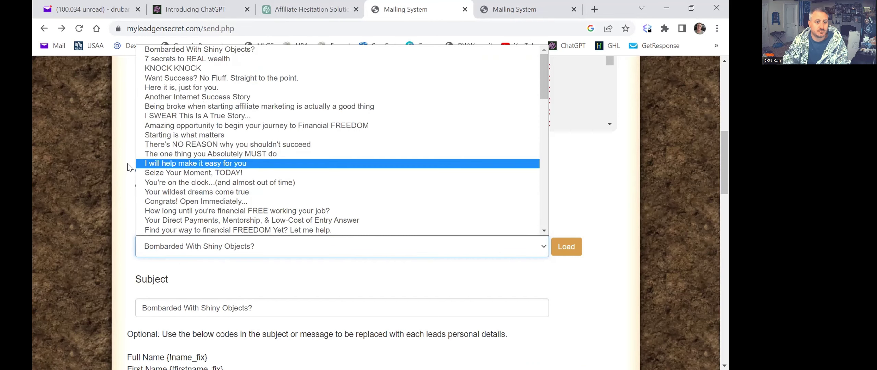
# - Return to the current account's mailing page and review its selected lead dates, subject and message body
pyautogui.click(497, 14)
pyautogui.scroll(10, 267, 220)
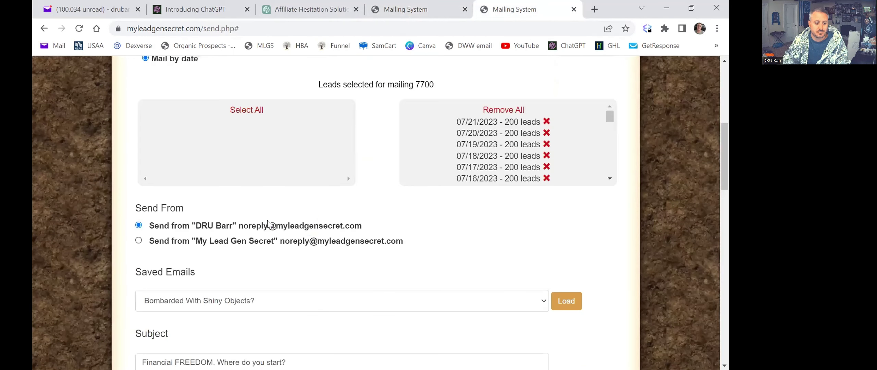
pyautogui.scroll(-3, 392, 247)
pyautogui.scroll(6, 392, 247)
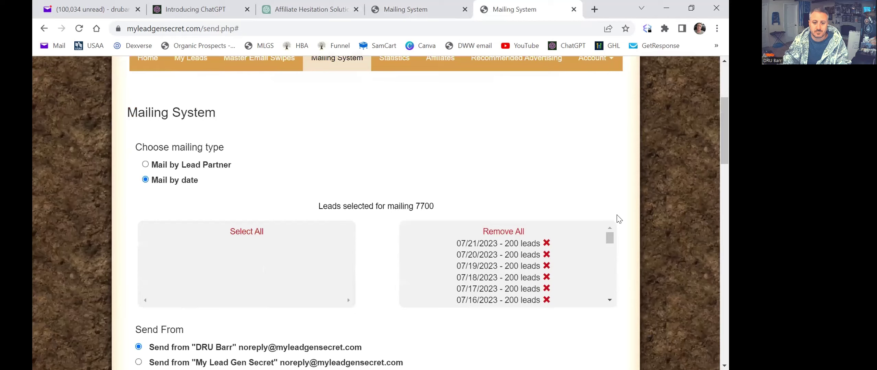
pyautogui.scroll(-12, 565, 230)
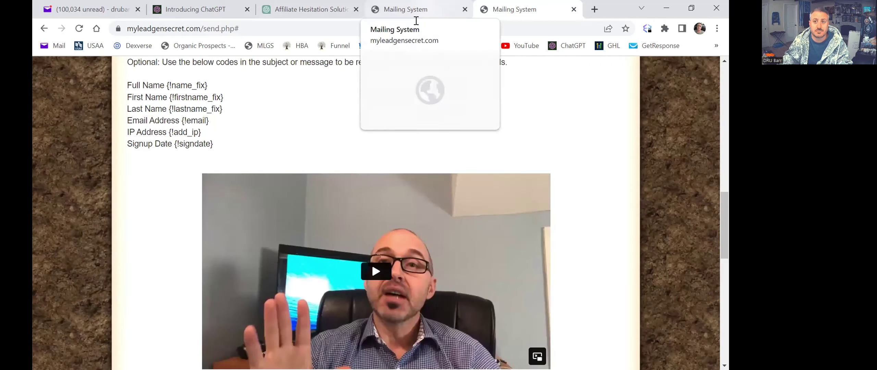
pyautogui.scroll(-10, 324, 168)
pyautogui.scroll(4, 324, 187)
pyautogui.scroll(12, 324, 187)
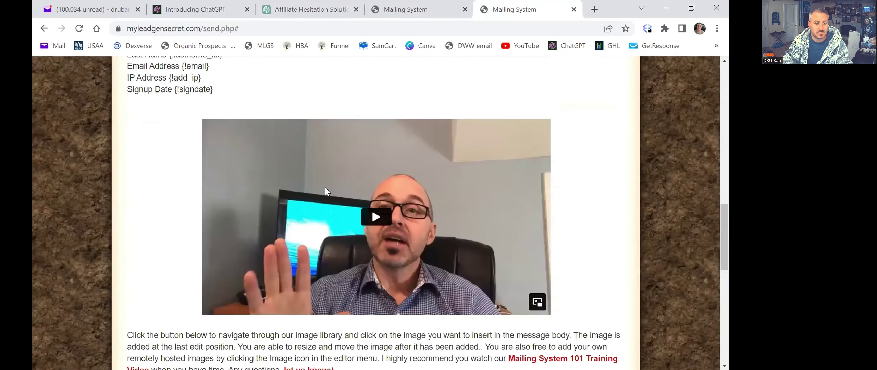
pyautogui.scroll(-11, 324, 187)
pyautogui.scroll(-5, 152, 140)
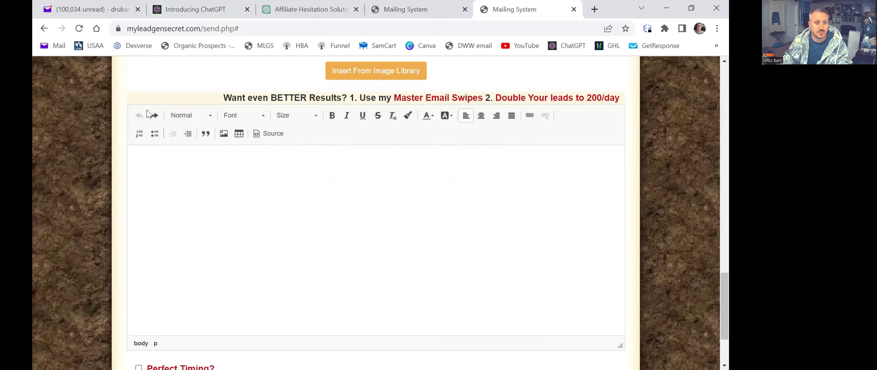
# - On the other mailing page, log out and choose another saved username and password for logging back in
pyautogui.click(428, 13)
pyautogui.moveTo(607, 207)
pyautogui.click(621, 262)
pyautogui.click(551, 70)
pyautogui.click(349, 294)
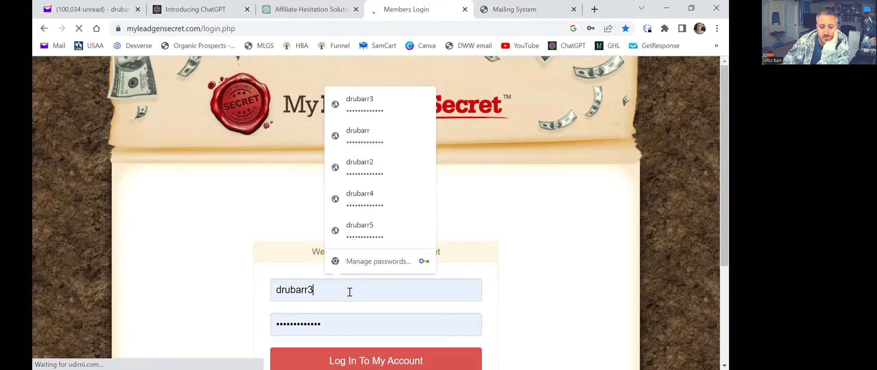
pyautogui.click(379, 137)
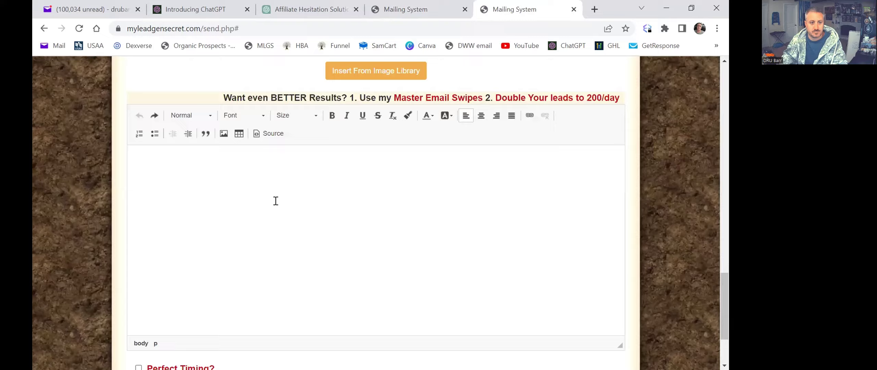
# - Fill the empty message body with the email content and turn on Perfect Timing
pyautogui.press('BackSpace')
pyautogui.press('BackSpace')
pyautogui.scroll(-3, 436, 262)
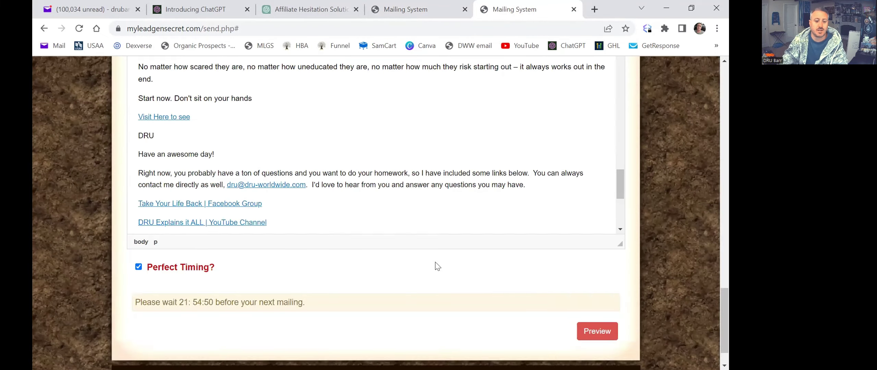
# - Open the account's home page and look through its overview
pyautogui.scroll(20, 436, 263)
pyautogui.click(148, 208)
pyautogui.scroll(-10, 493, 274)
pyautogui.scroll(10, 493, 274)
# - Log out and log in again with a saved username and password
pyautogui.moveTo(585, 208)
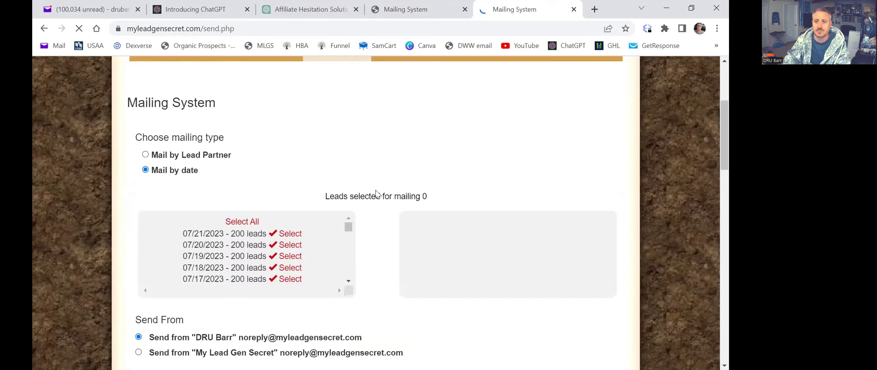
pyautogui.scroll(5, 601, 211)
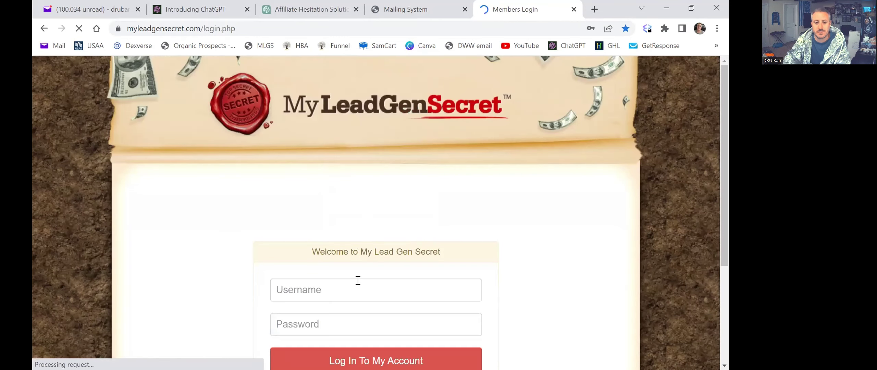
pyautogui.click(357, 288)
pyautogui.click(373, 356)
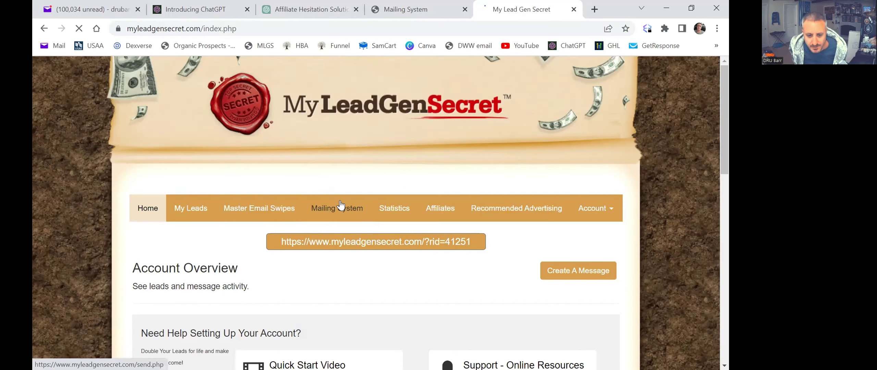
# - Go to this account's mailing system and select all lead dates
pyautogui.click(340, 206)
pyautogui.scroll(-5, 236, 166)
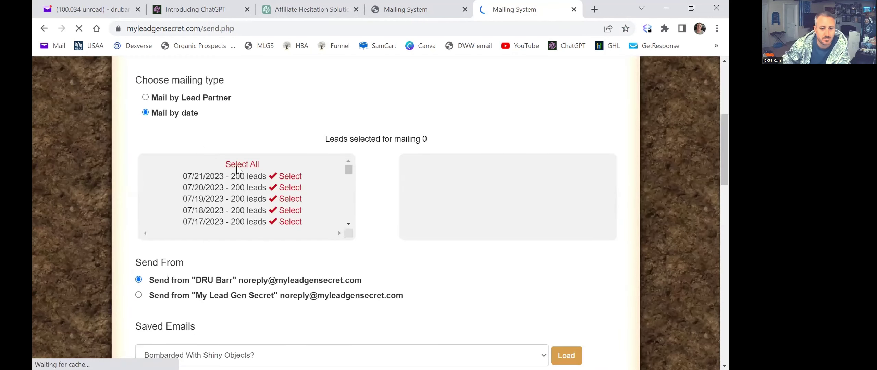
pyautogui.click(237, 166)
pyautogui.scroll(-5, 391, 172)
# - Set the email subject to "Financial FREEDOM. Where do you start?" and go to the message body editor
pyautogui.click(294, 250)
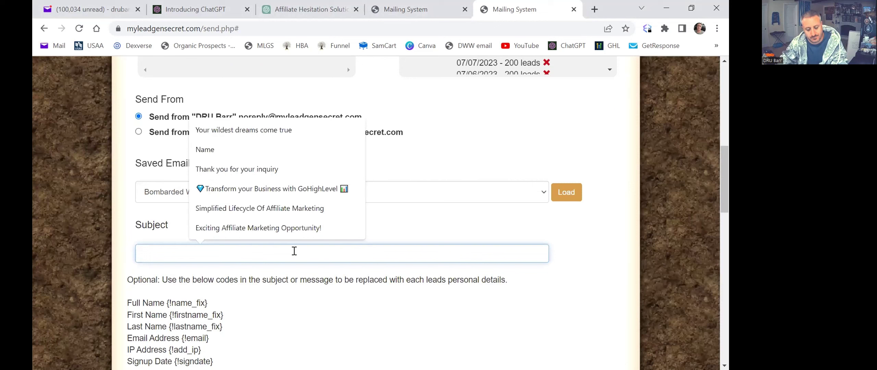
pyautogui.write('Financial FREEDOM. Where do you start?')
pyautogui.click(482, 294)
pyautogui.scroll(-5, 448, 301)
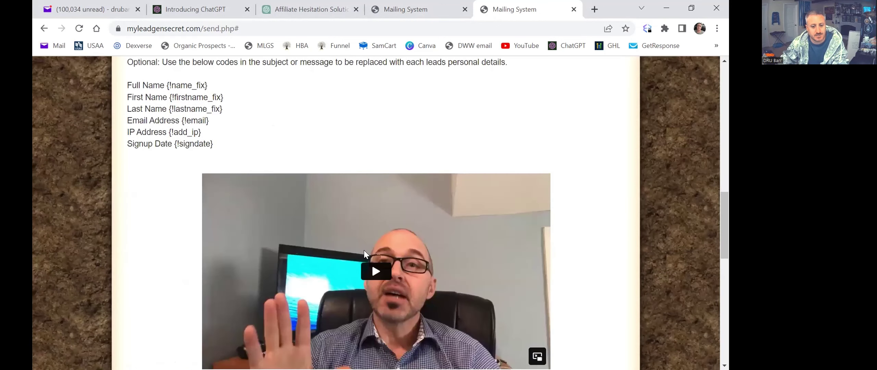
pyautogui.scroll(-6, 364, 250)
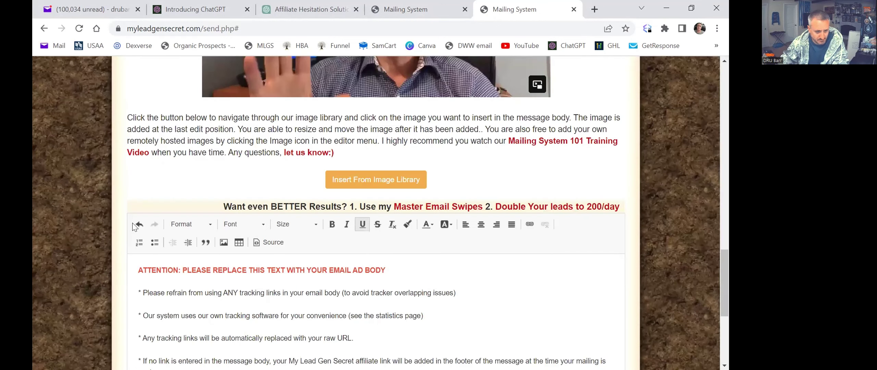
# - Copy the email's selected HTML source from the other mailing page
pyautogui.hotkey('ctrl', 'shift', 'Tab')
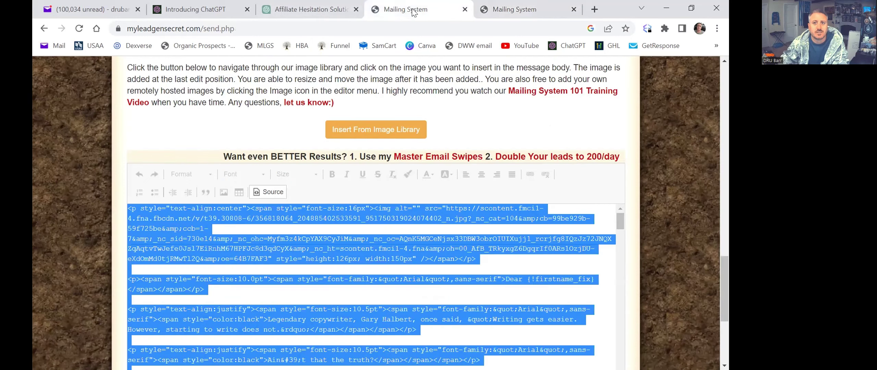
pyautogui.rightClick(330, 68)
pyautogui.click(338, 53)
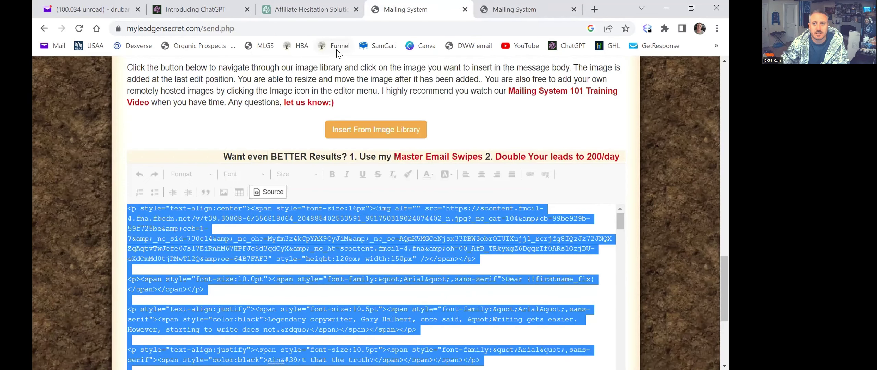
# - Paste the copied HTML source into this account's message body and switch the editor back to the formatted view
pyautogui.hotkey('ctrl', 'Tab')
pyautogui.click(255, 275)
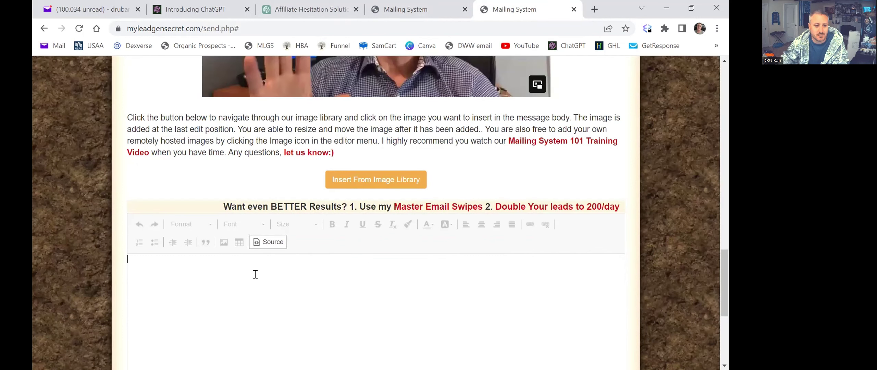
pyautogui.hotkey('ctrl', 'v')
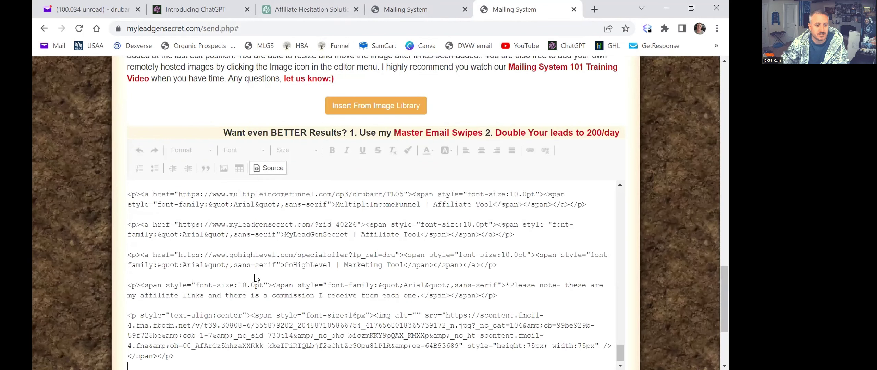
pyautogui.click(268, 167)
pyautogui.scroll(-18, 360, 213)
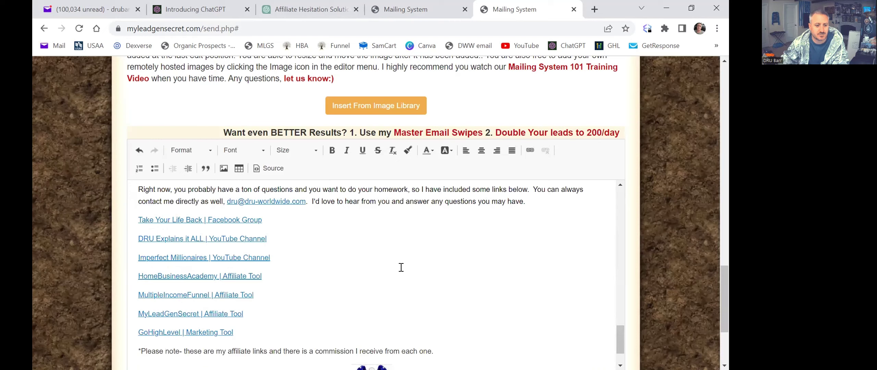
# - Enable Perfect Timing and send the email to the selected leads
pyautogui.scroll(-2, 401, 268)
pyautogui.scroll(-4, 520, 294)
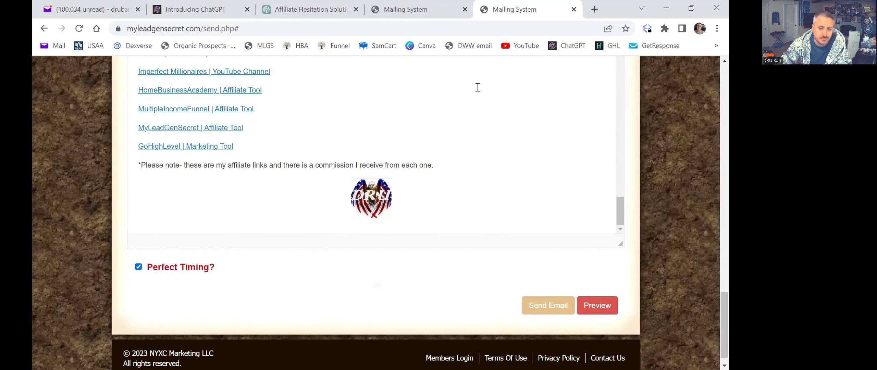
pyautogui.scroll(10, 643, 237)
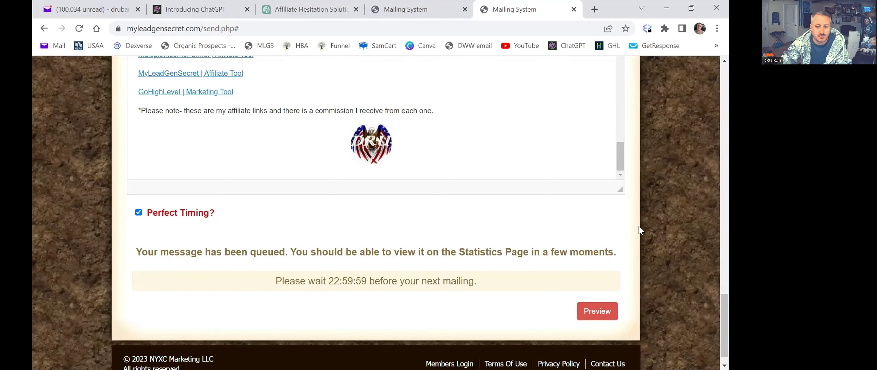
# - Log out of this account and log in to the next one with its saved username and password
pyautogui.scroll(15, 611, 220)
pyautogui.moveTo(611, 220)
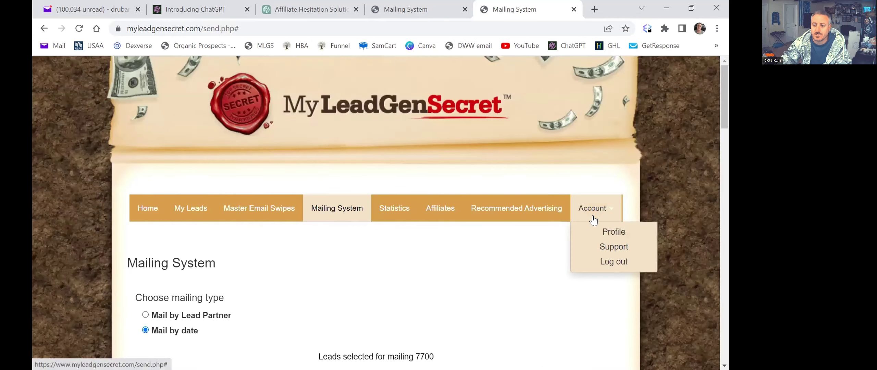
pyautogui.click(619, 262)
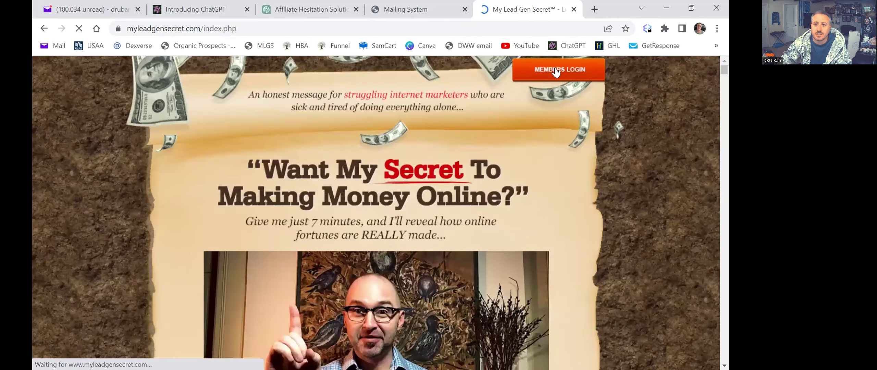
pyautogui.click(556, 69)
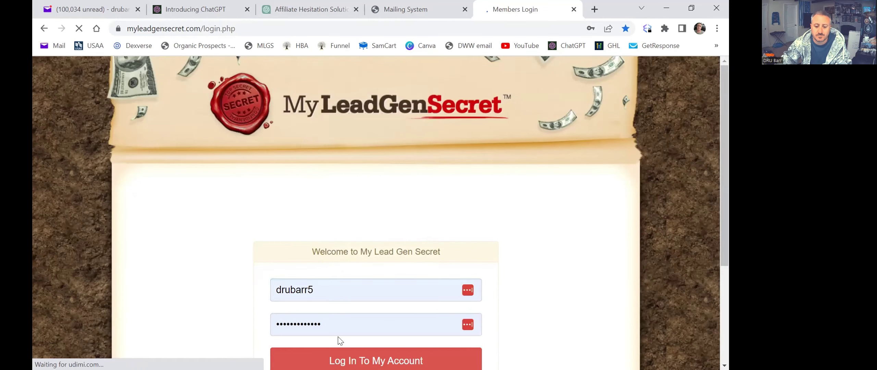
pyautogui.click(339, 353)
# - Go to the mailing system of the newly logged-in account and select all of its lead dates
pyautogui.click(335, 208)
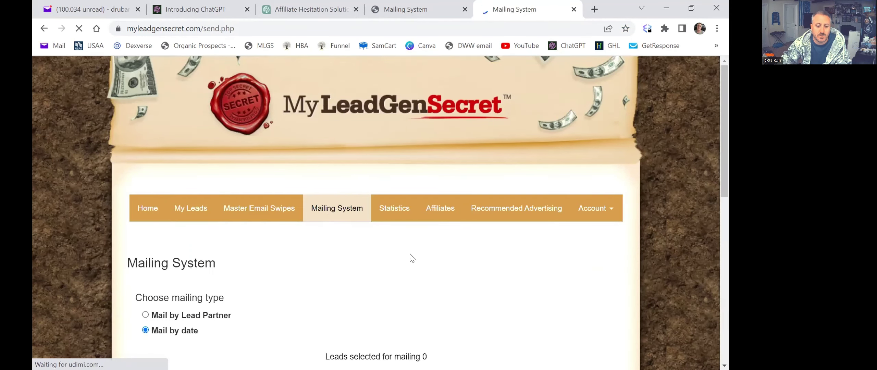
pyautogui.scroll(-4, 410, 254)
pyautogui.click(243, 163)
pyautogui.scroll(-7, 399, 227)
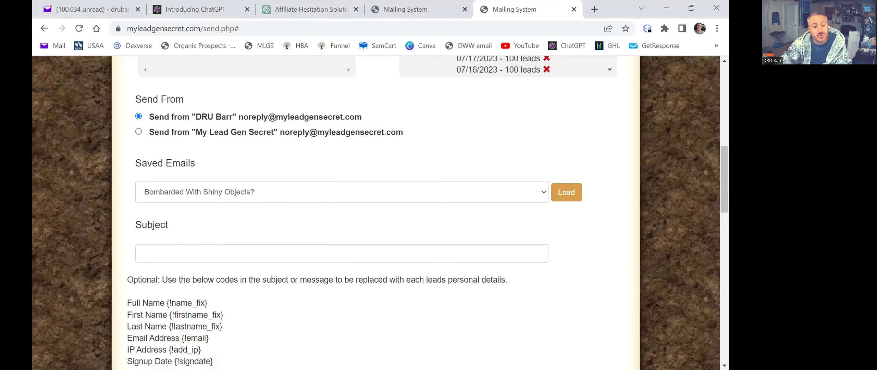
# - Set the email subject to "Financial FREEDOM. Where do you start?"
pyautogui.click(320, 253)
pyautogui.write('Financial FREEDOM, Where do you start?')
pyautogui.scroll(-10, 164, 225)
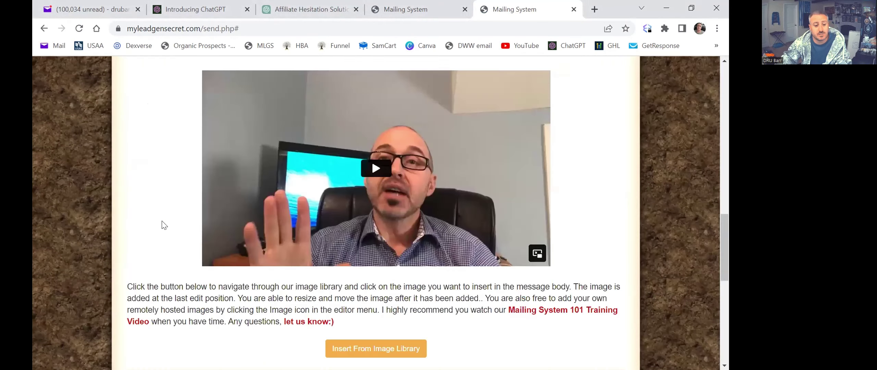
# - Put the message body editor in source mode and paste the email's HTML source from the other mailing page
pyautogui.scroll(-5, 128, 219)
pyautogui.click(265, 189)
pyautogui.click(419, 11)
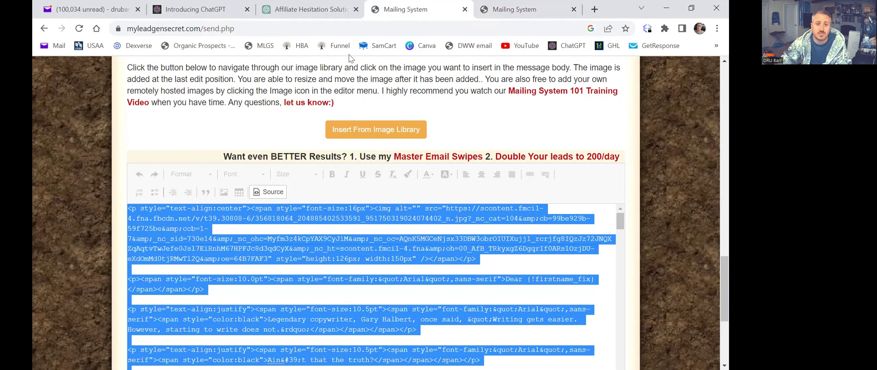
pyautogui.click(499, 11)
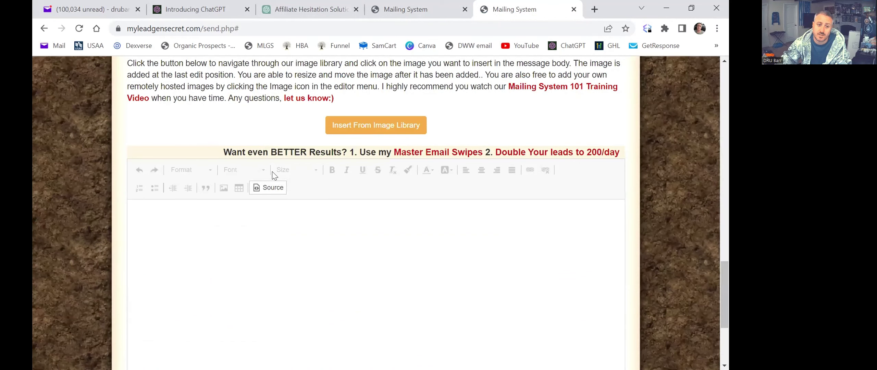
pyautogui.hotkey('ctrl', 'v')
# - Show the formatted message, enable Perfect Timing and send the email from this account
pyautogui.scroll(-10, 654, 253)
pyautogui.click(137, 266)
pyautogui.click(546, 290)
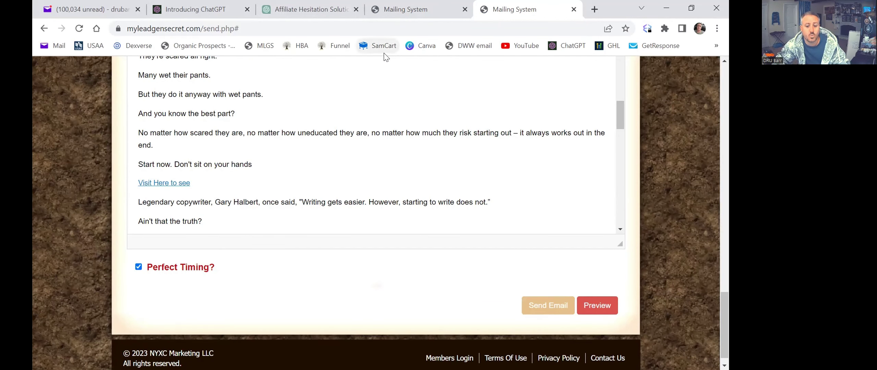
# - Go to the Organic Prospects mailer and set the subject line to "Financial FREEDOM. Where do you start?"
pyautogui.click(212, 46)
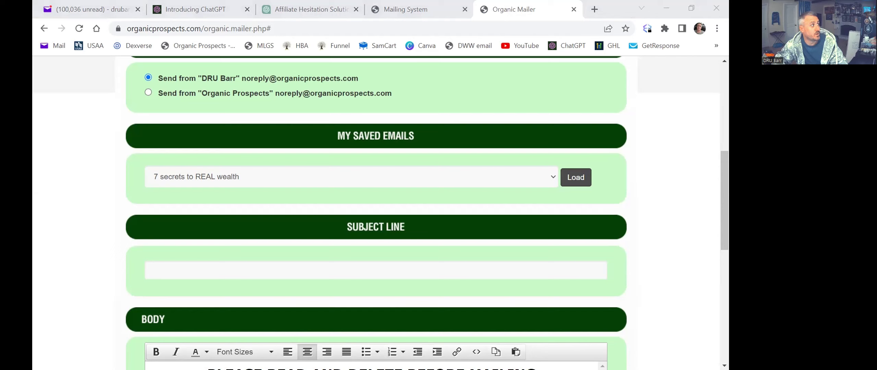
pyautogui.click(300, 269)
pyautogui.write('Financial FREEDOM. Where do you start?')
pyautogui.click(352, 293)
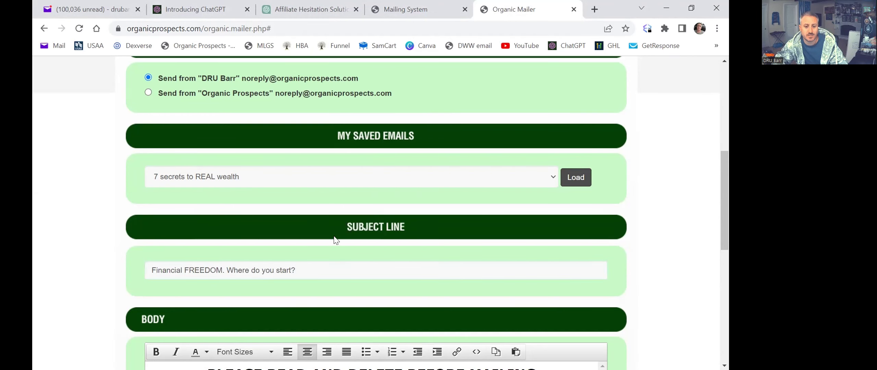
# - Delete all the placeholder text from the Organic Prospects email body and align the body to the left
pyautogui.scroll(-3, 335, 238)
pyautogui.click(217, 215)
pyautogui.hotkey('ctrl', 'a')
pyautogui.press('Delete')
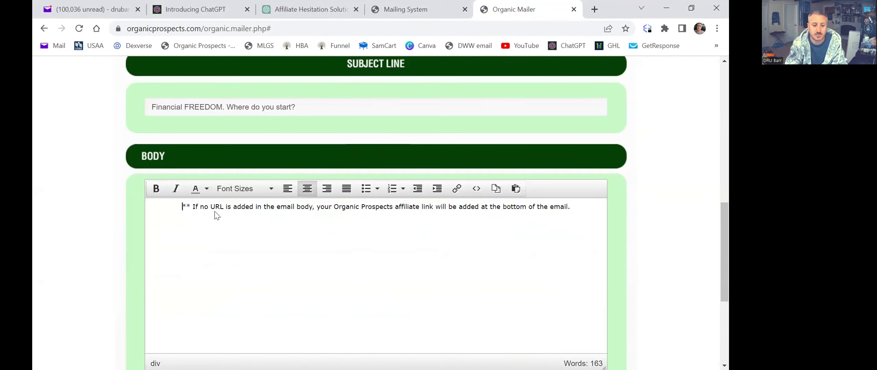
pyautogui.hotkey('ctrl', 'a')
pyautogui.press('Delete')
pyautogui.click(287, 189)
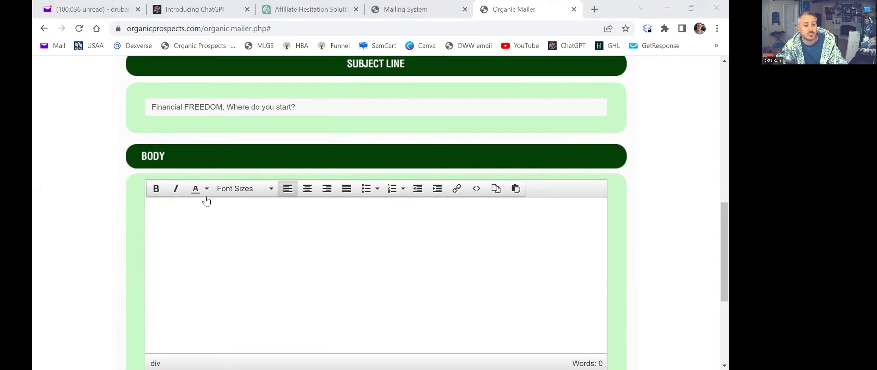
# - Start the email body with the variable [FIRST_NAME] on its own line
pyautogui.click(212, 211)
pyautogui.write('[FIRST_NAME]')
pyautogui.press('Return')
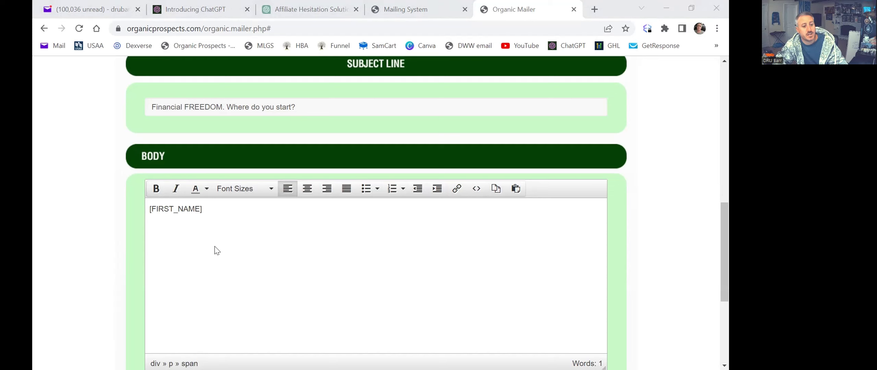
# - Paste the email text below the [FIRST_NAME] line and send the Organic Prospects email
pyautogui.click(190, 239)
pyautogui.hotkey('ctrl', 'v')
pyautogui.scroll(-2, 482, 261)
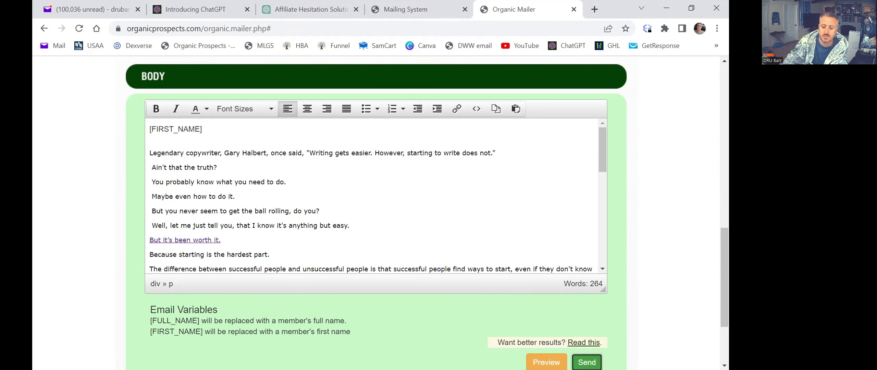
pyautogui.click(586, 362)
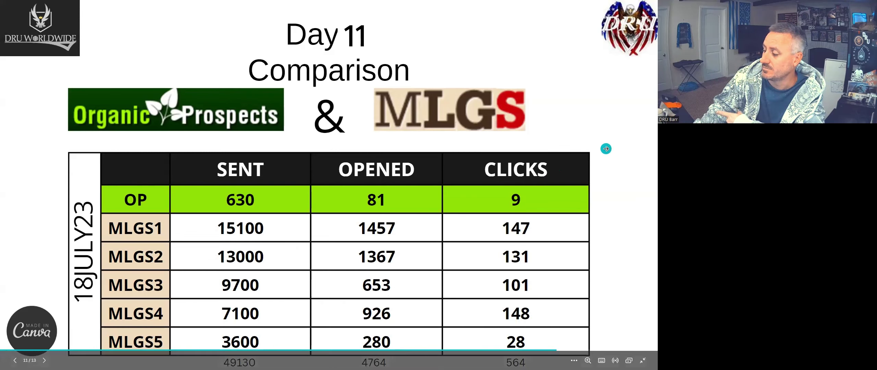
pyautogui.press('Left')
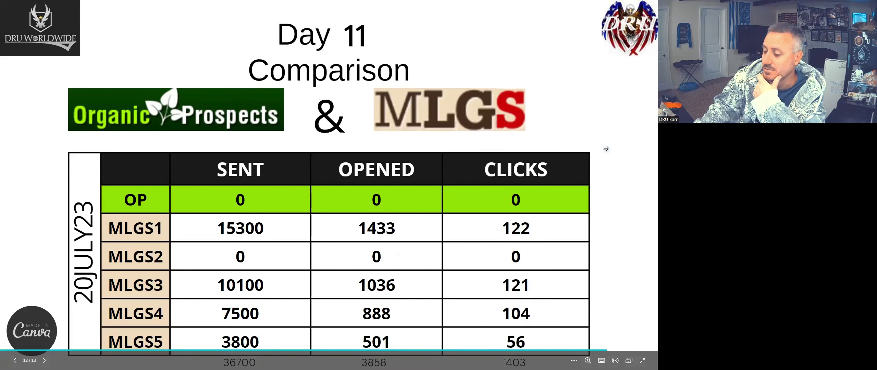